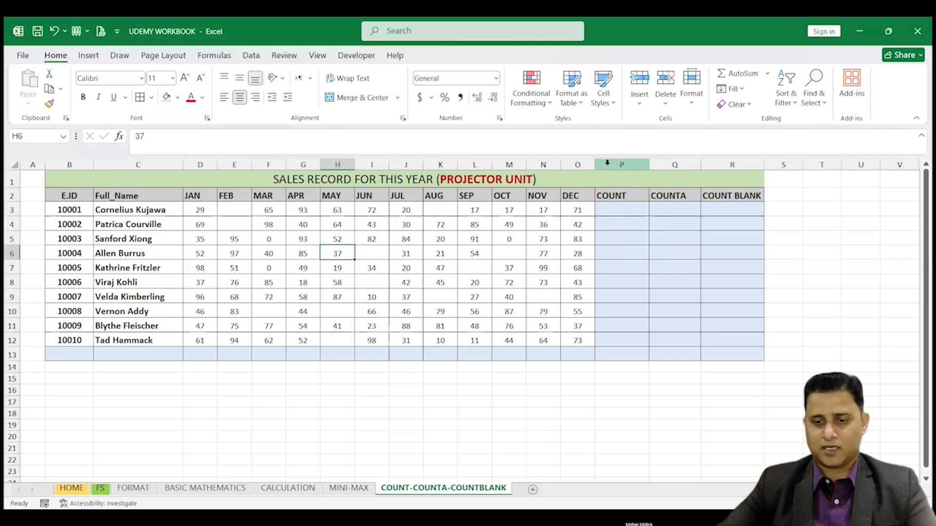
Step: Insert two blank columns between the DEC and COUNT columns and widen both slightly
right_click(607, 163)
left_click(643, 287)
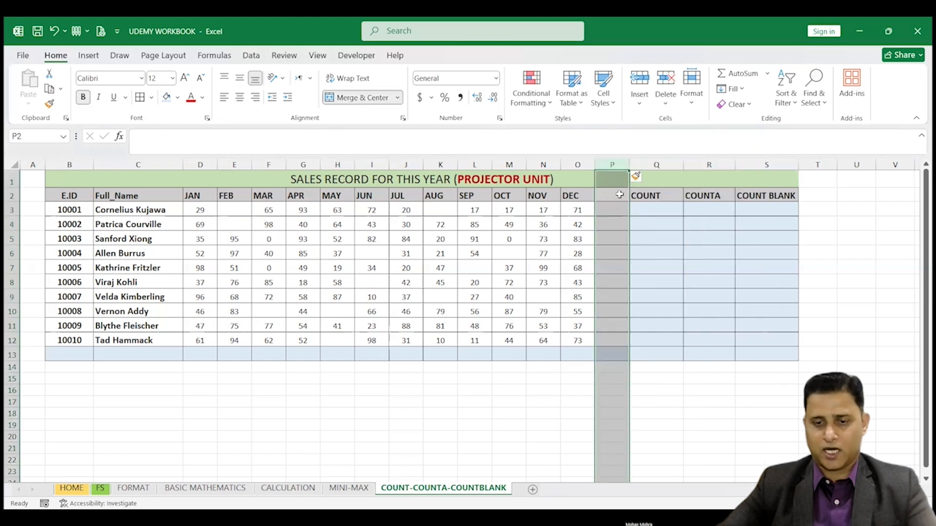
left_click_drag(629, 164, 638, 164)
right_click(620, 163)
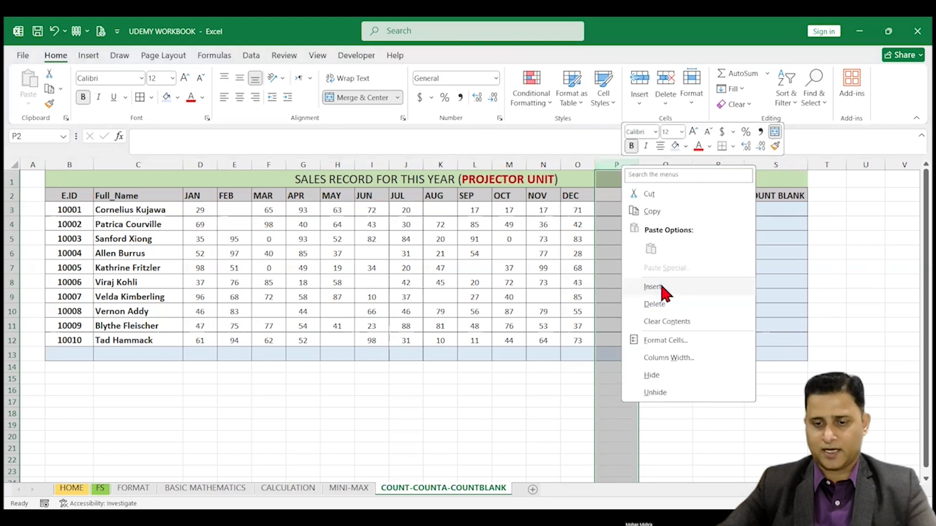
left_click(661, 286)
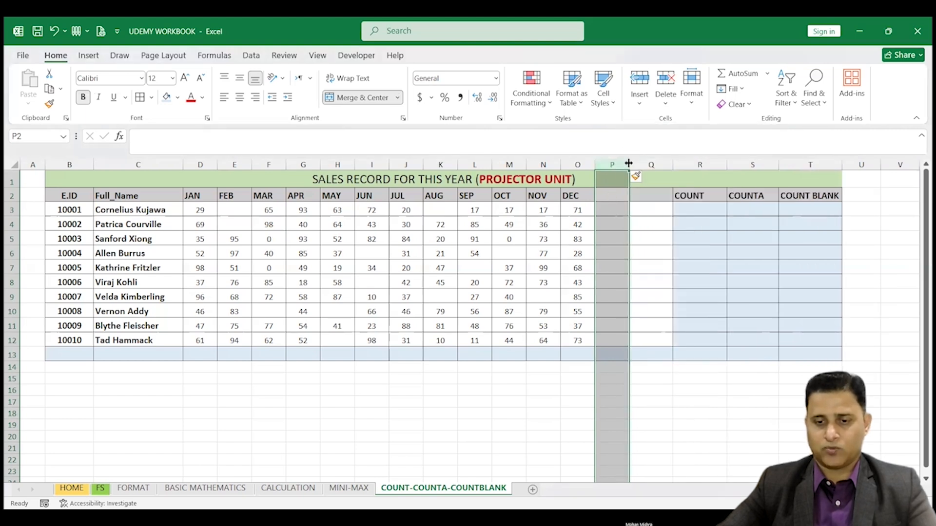
left_click_drag(643, 167, 645, 165)
Step: Enter the headers AVERAGE in P2 and AVERAGE2 in Q2, and autofit column Q to its header
left_click(618, 196)
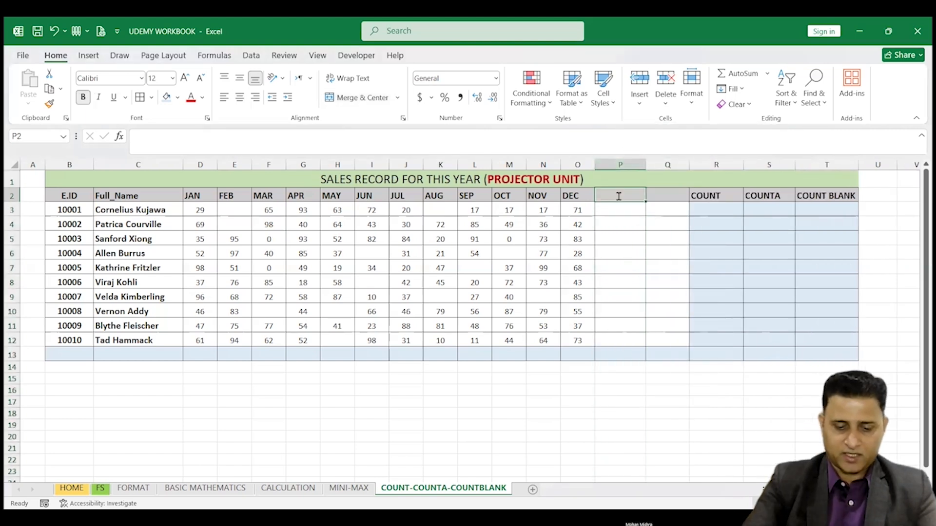
type("AVERAGE")
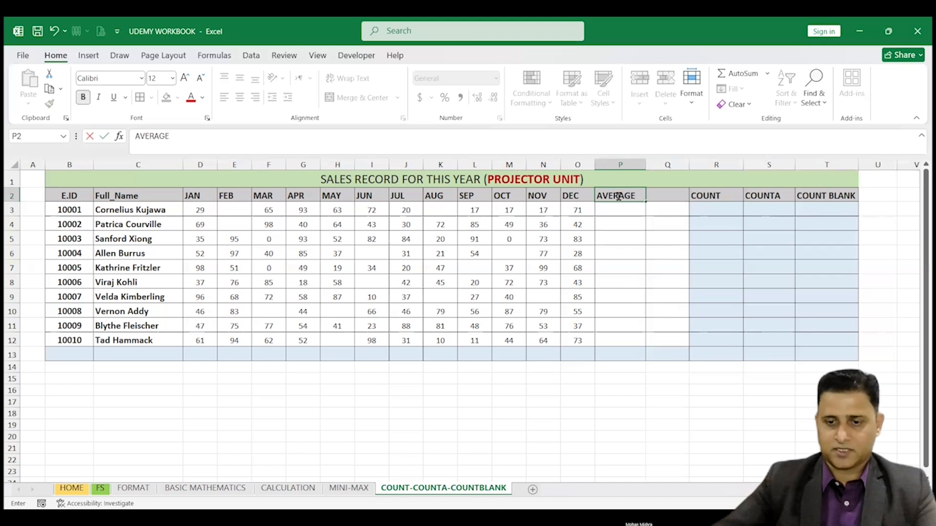
left_click(669, 194)
type("AV")
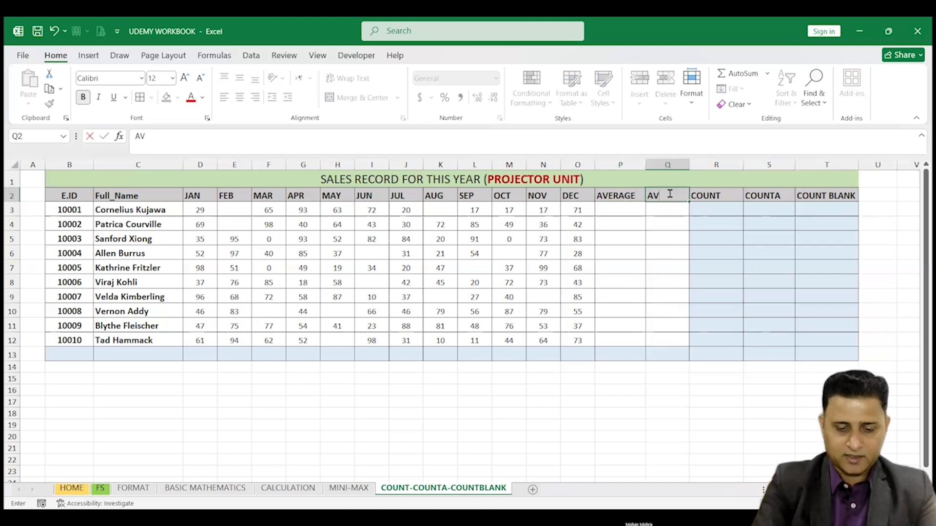
type("ERAGE2")
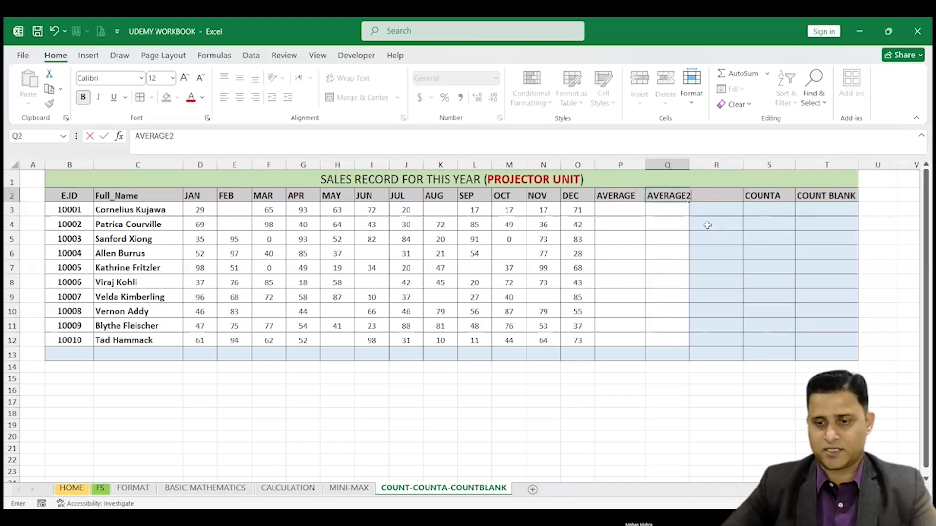
left_click(686, 234)
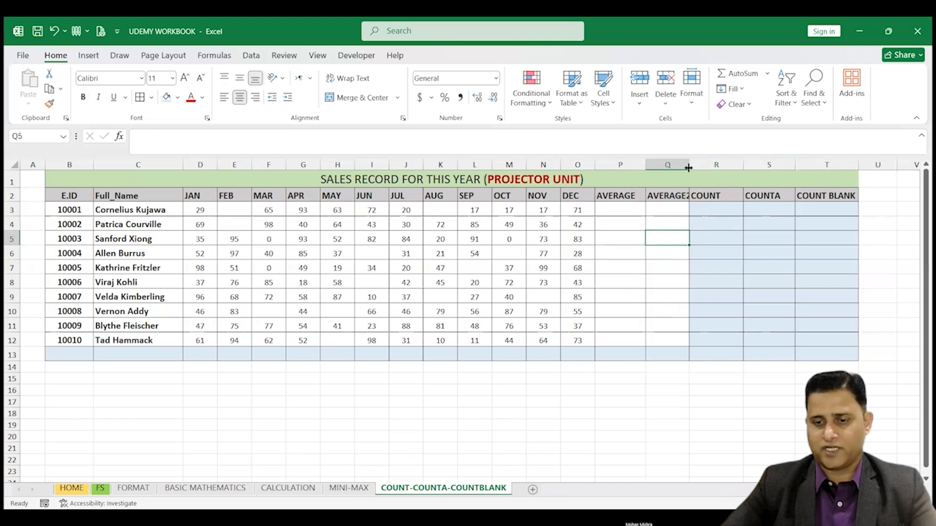
double_click(688, 168)
Step: Enter the formula =SUM(D3:O3)/12 in P3 to average the first employee's sales over twelve months
left_click(622, 210)
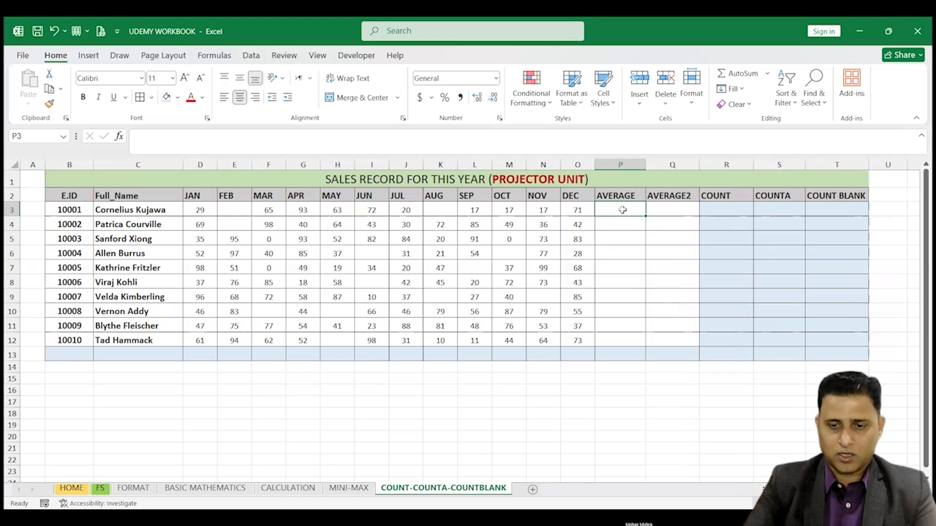
type("=")
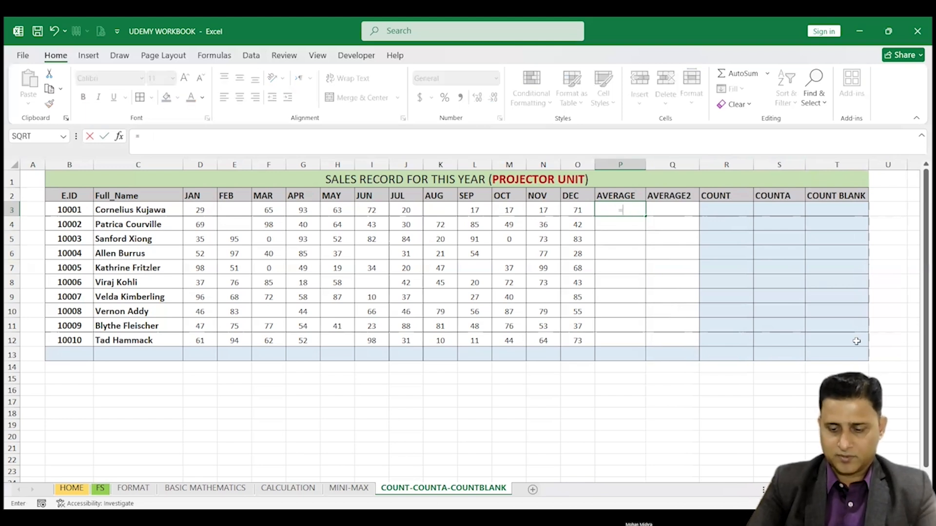
type("SUM(")
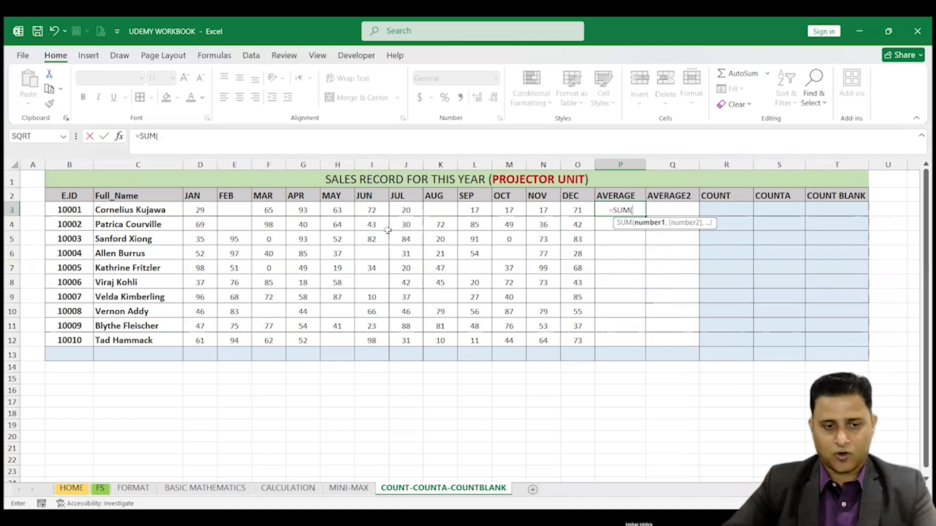
left_click(200, 212)
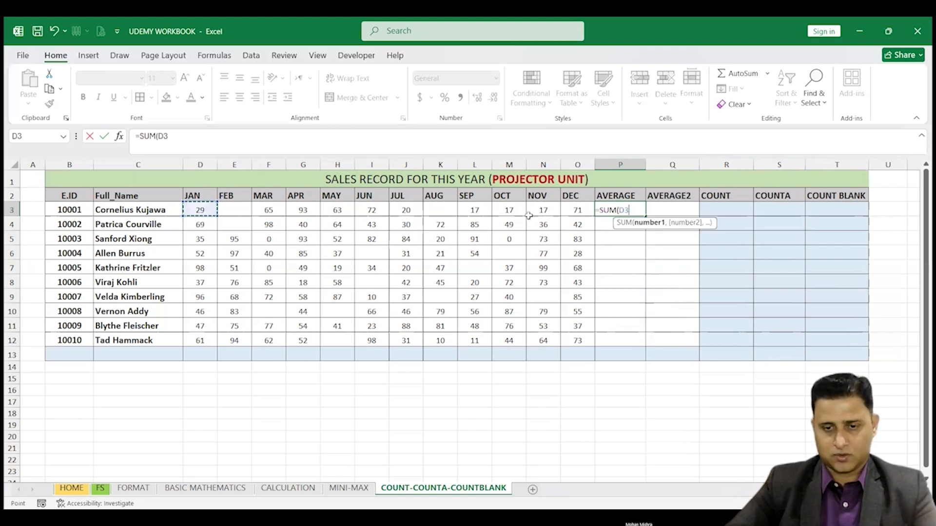
left_click(571, 212, "shift")
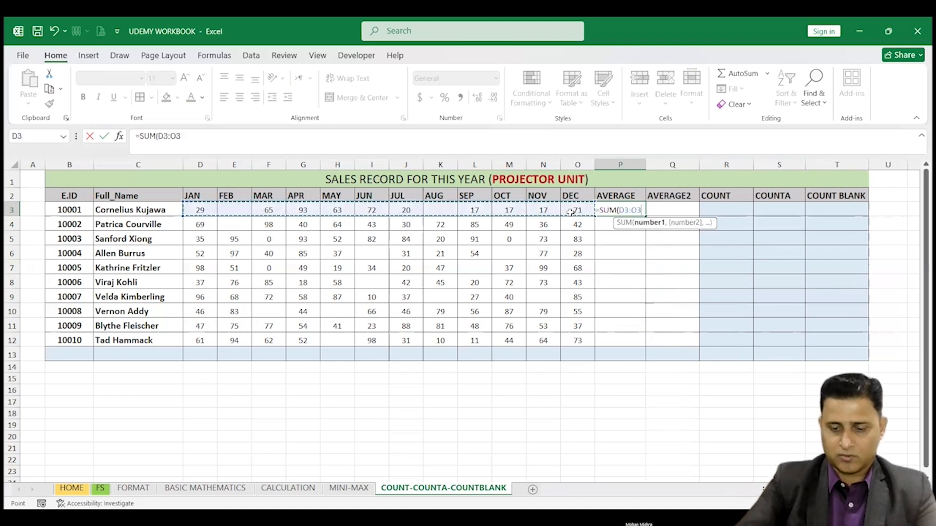
type(")/")
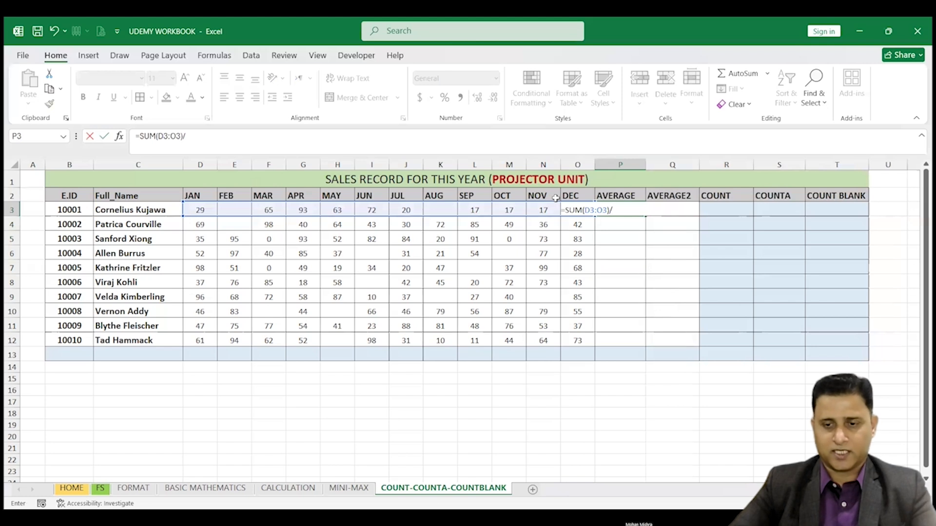
type("12")
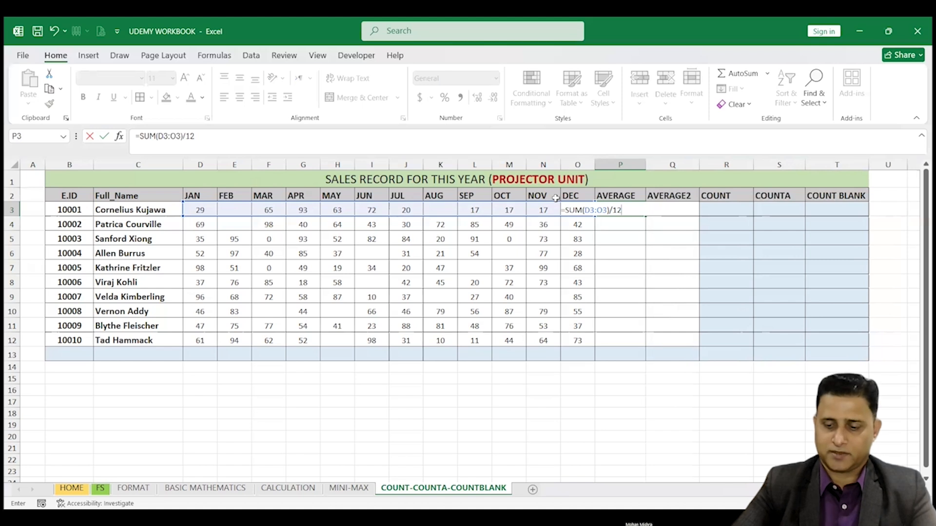
key("Return")
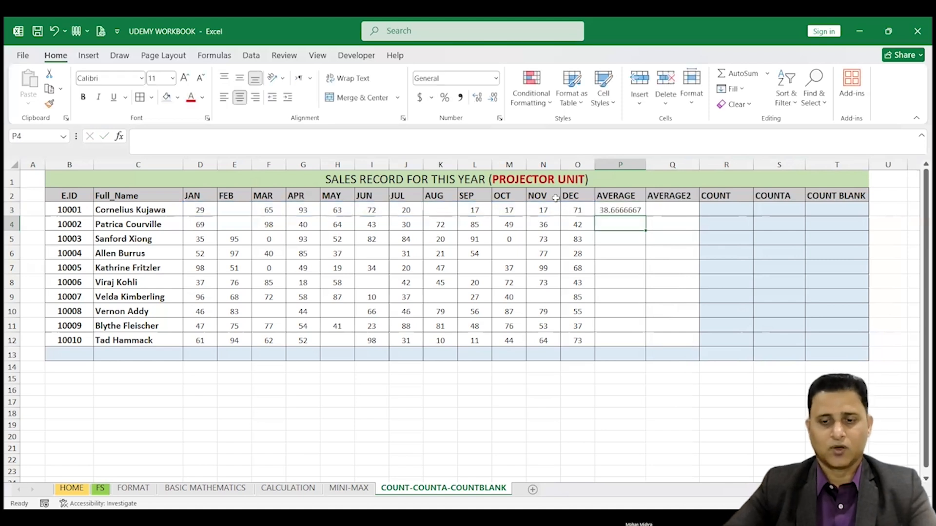
Step: Format P3 to two decimal places and fill its formula down the AVERAGE column to P12
left_click(627, 208)
left_click(493, 94)
left_click(493, 94)
left_click(492, 94)
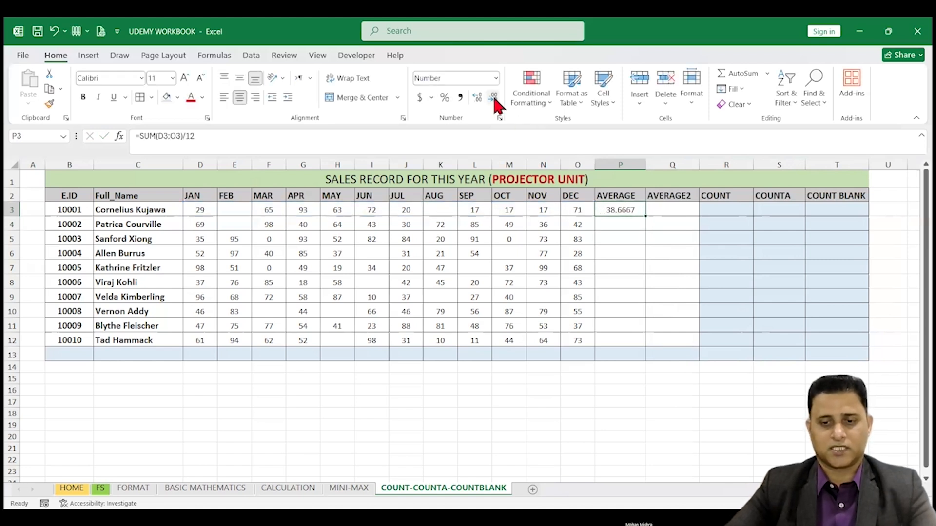
left_click(492, 94)
left_click(493, 95)
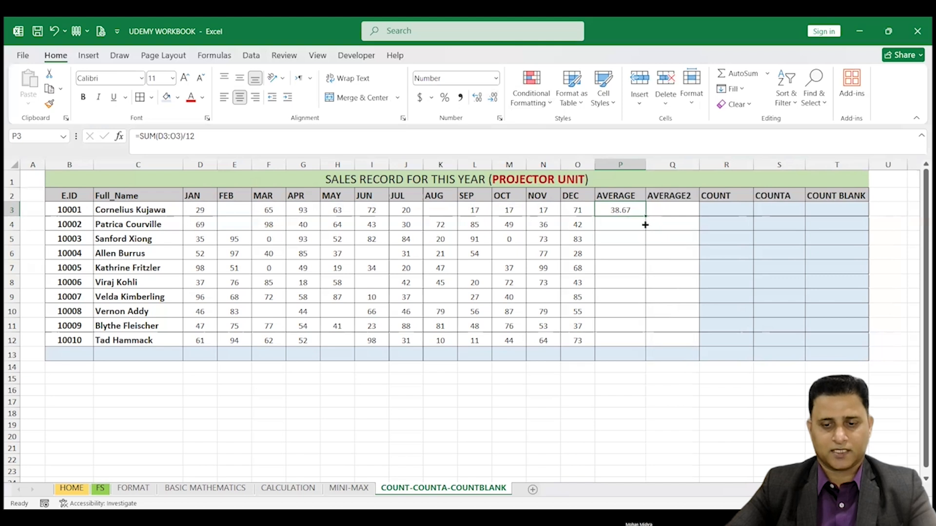
left_click_drag(646, 216, 646, 347)
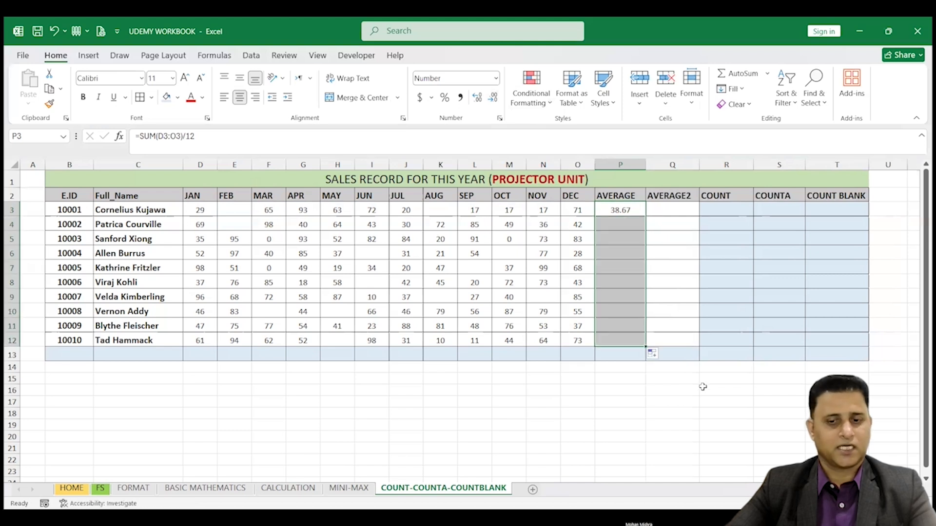
Step: Enter the formula =AVERAGE(D3:O3) in Q3 under AVERAGE2
left_click(669, 210)
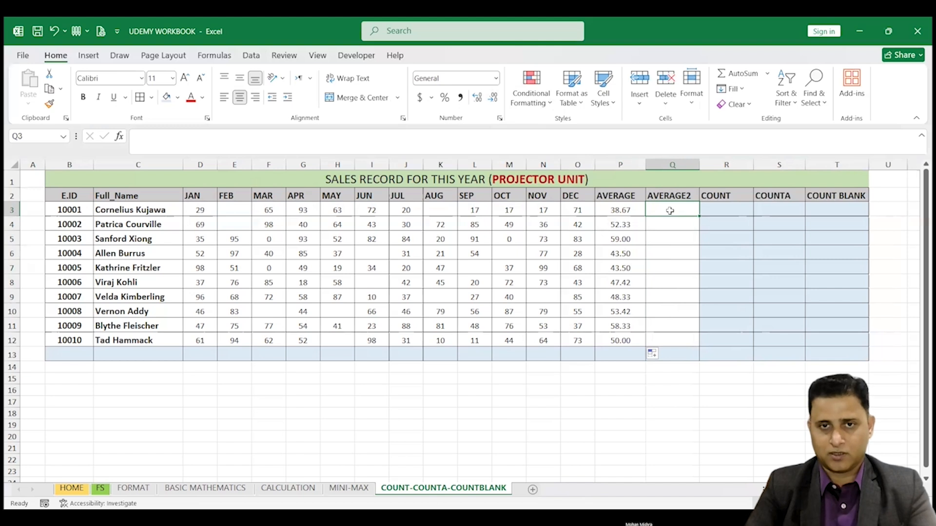
type("=")
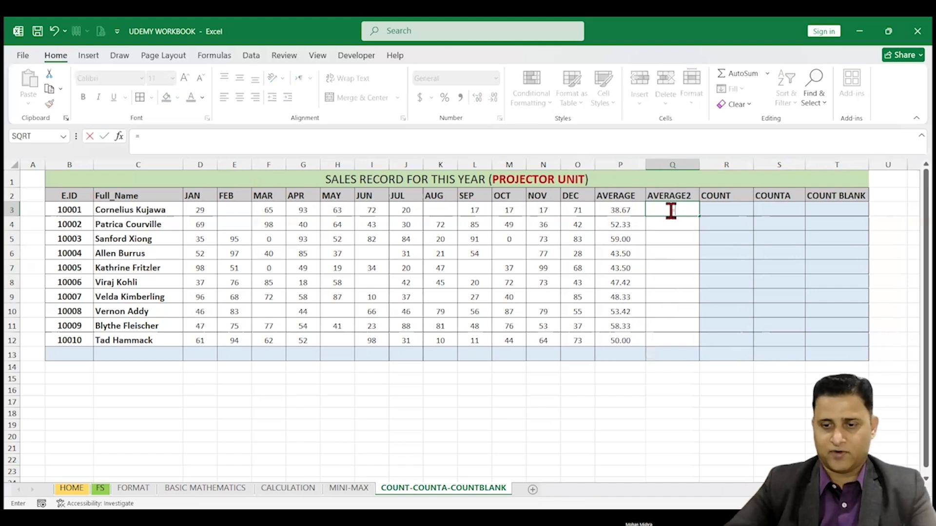
type("AVE")
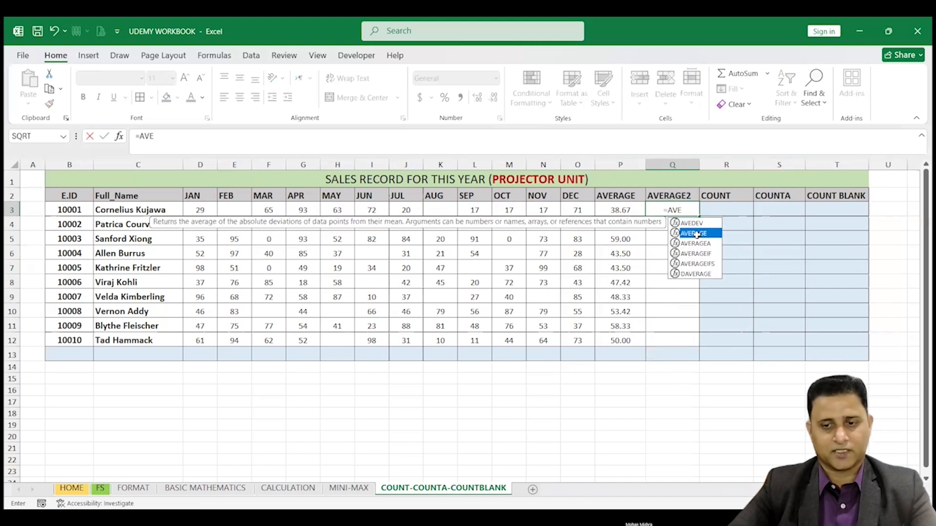
double_click(696, 235)
left_click(200, 210)
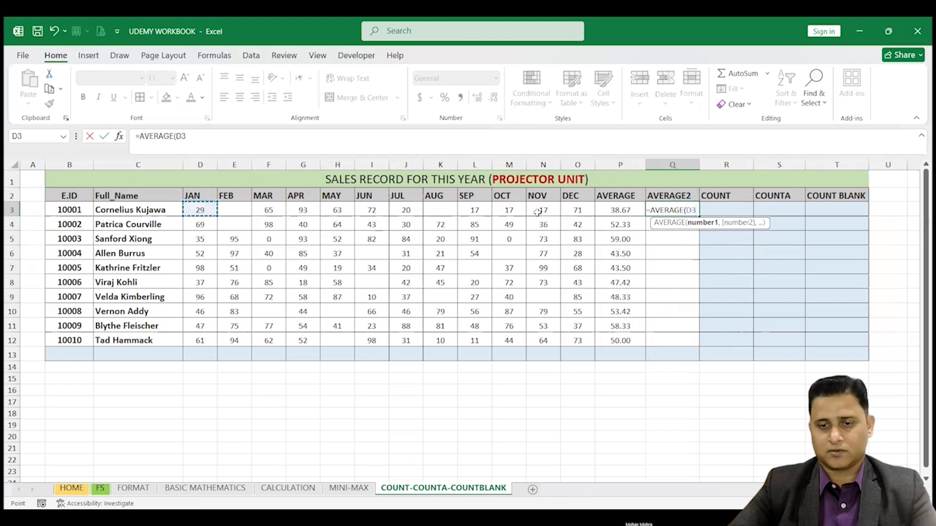
left_click(577, 211, "shift")
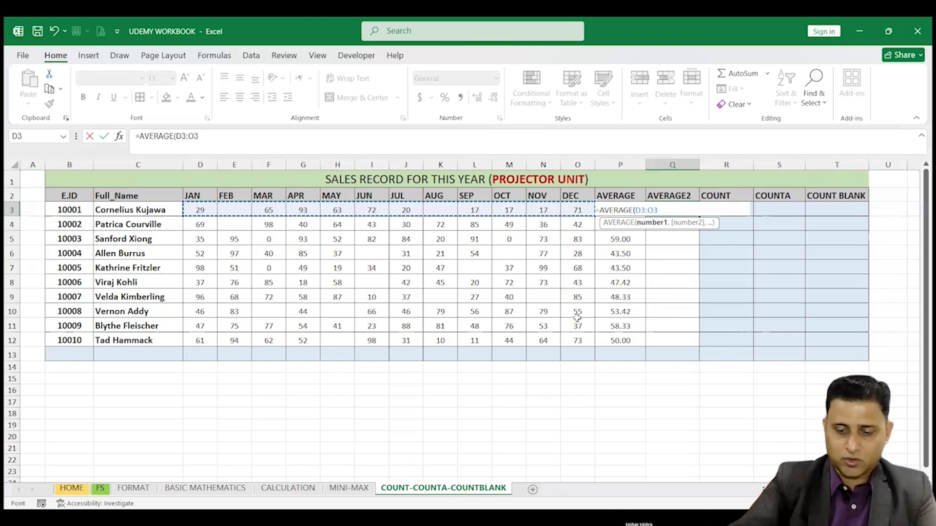
type(")")
key("Return")
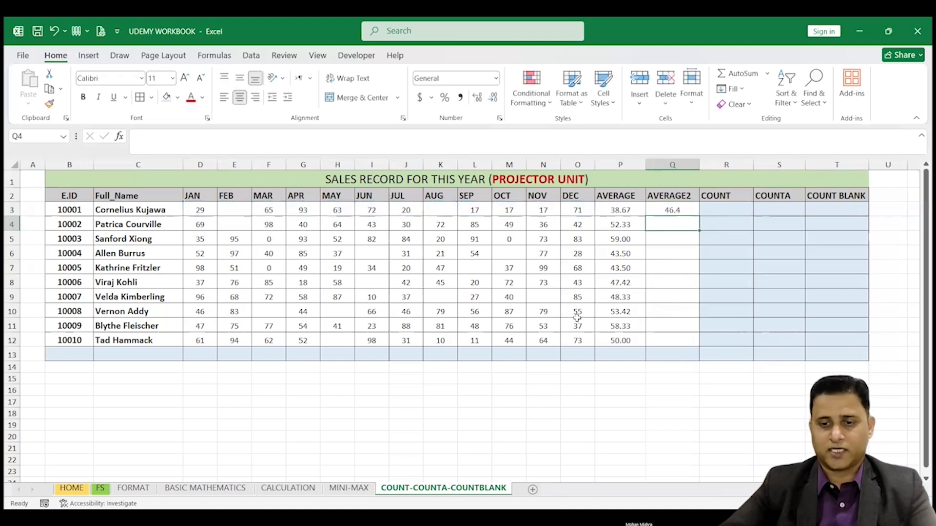
Step: Fill the Q3 formula down to Q12 and format the AVERAGE2 values to two decimal places
left_click(684, 209)
left_click_drag(699, 216, 697, 343)
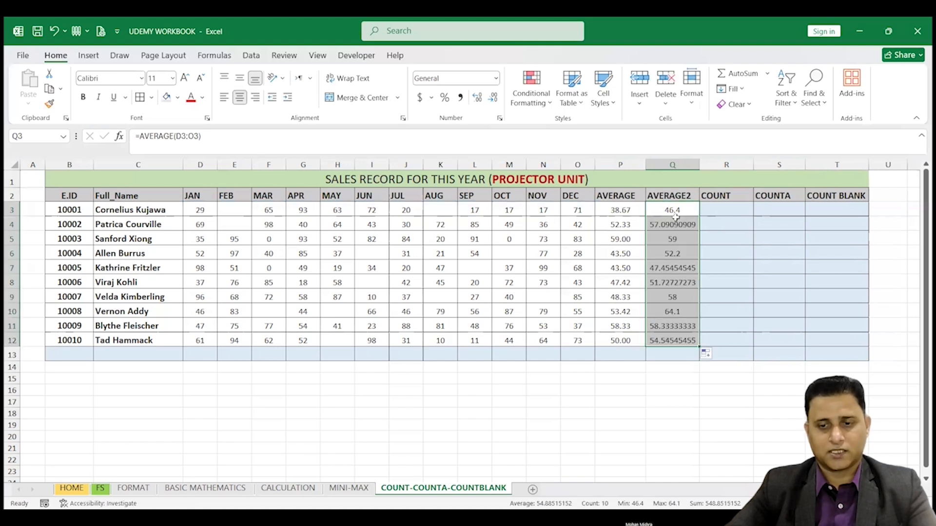
left_click(491, 97)
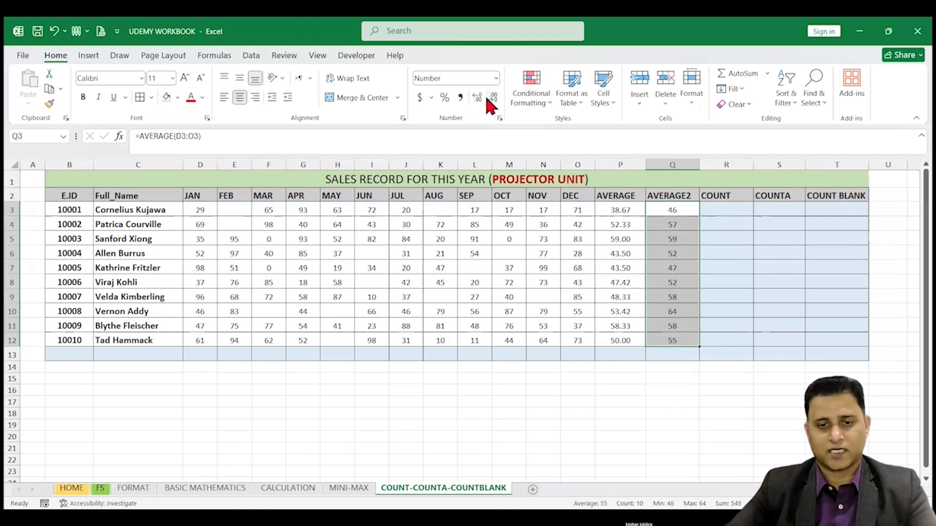
left_click(480, 96)
left_click(480, 96)
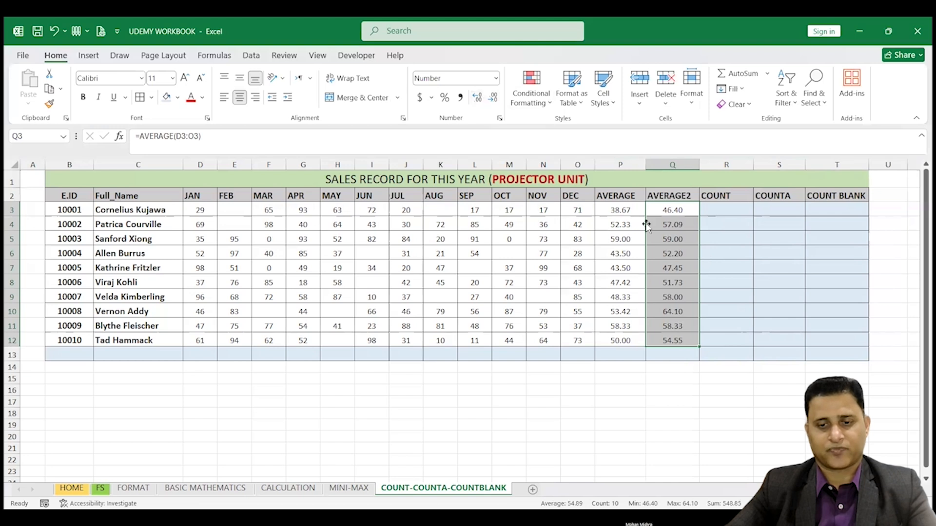
Step: Compare the AVERAGE and AVERAGE2 results and their formulas row by row against the monthly sales data
left_click(622, 209)
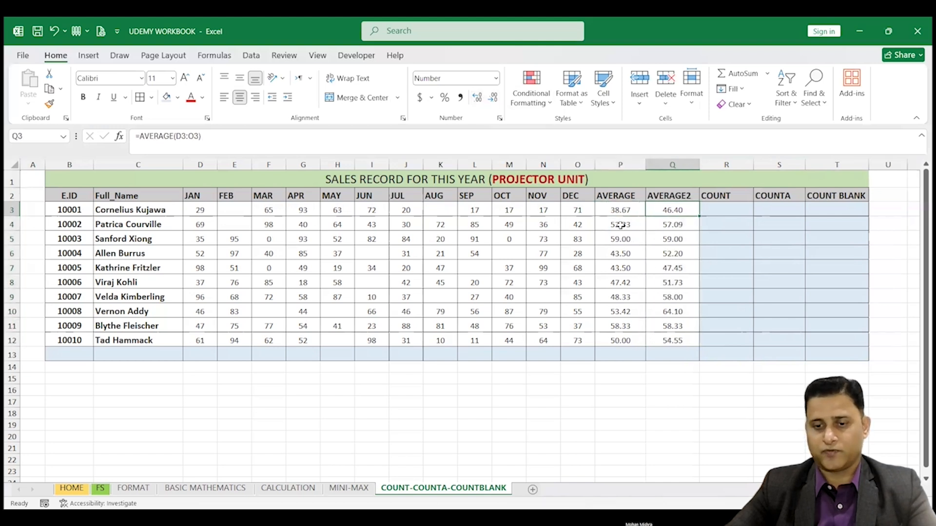
left_click(622, 226)
left_click(673, 225)
left_click(666, 237)
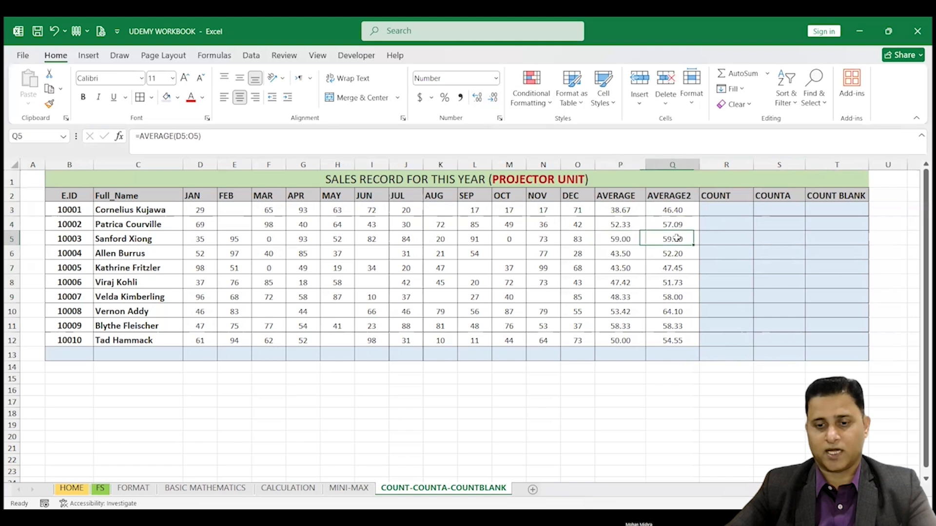
left_click(621, 165)
left_click(667, 164)
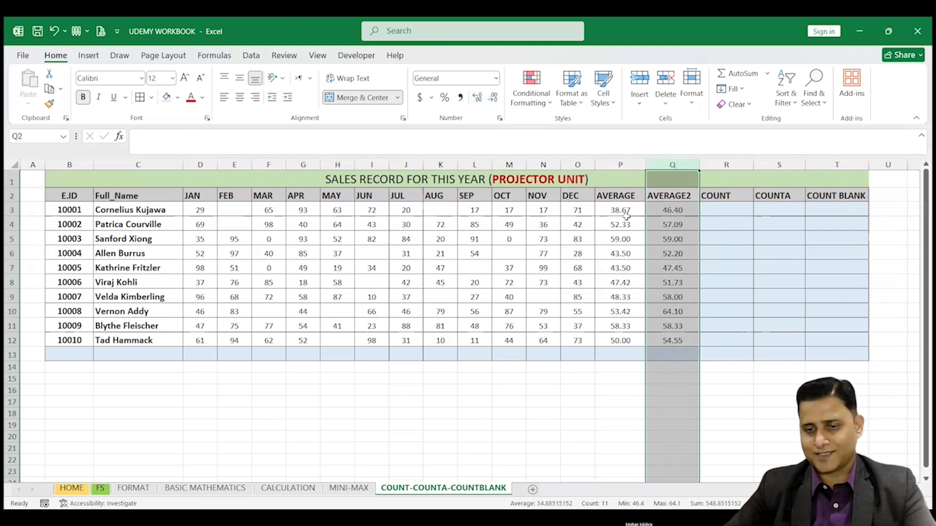
left_click_drag(624, 209, 628, 351)
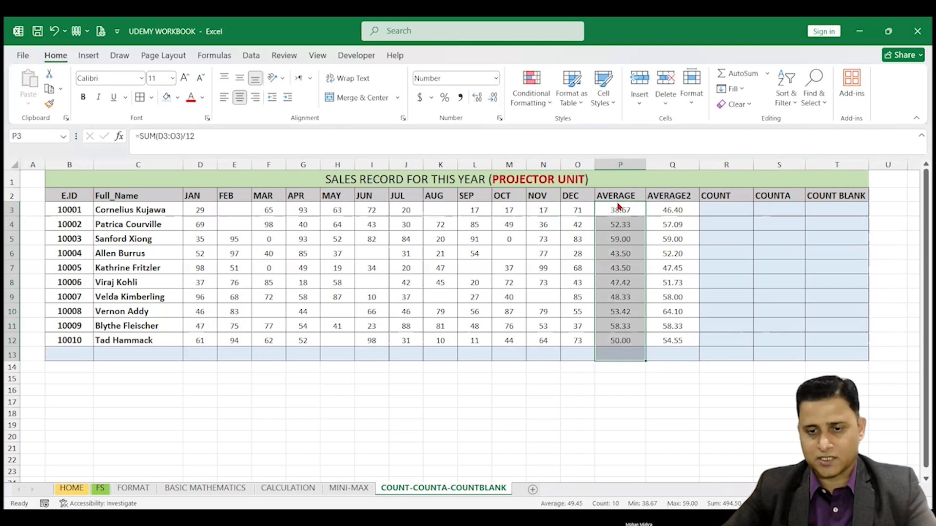
left_click(673, 208)
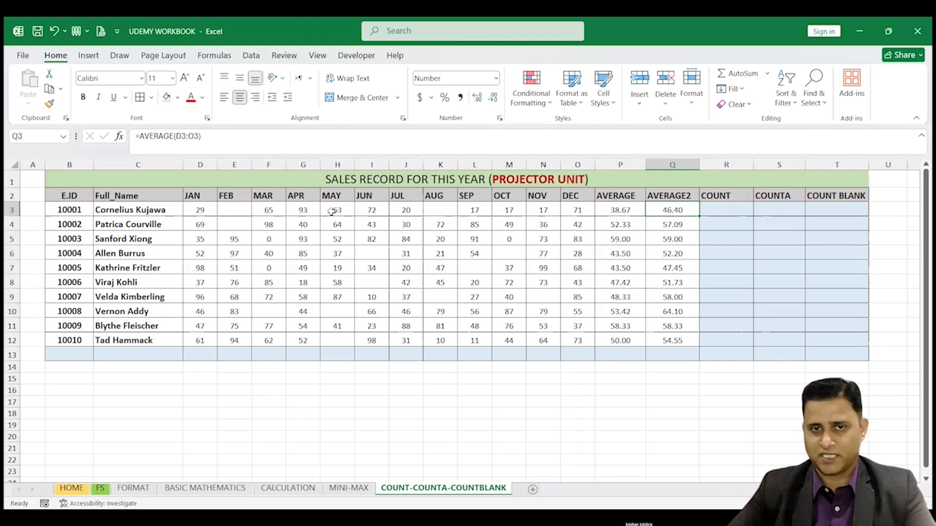
left_click_drag(198, 195, 663, 342)
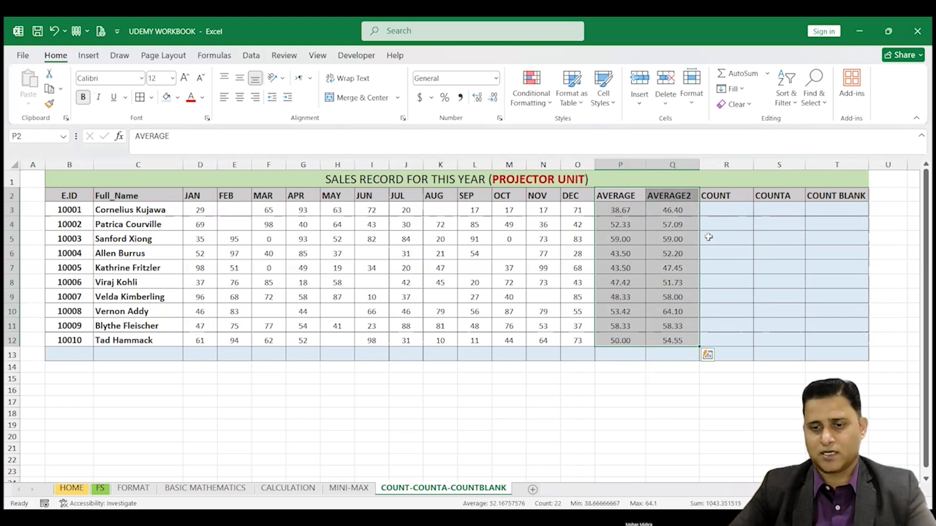
left_click(622, 211)
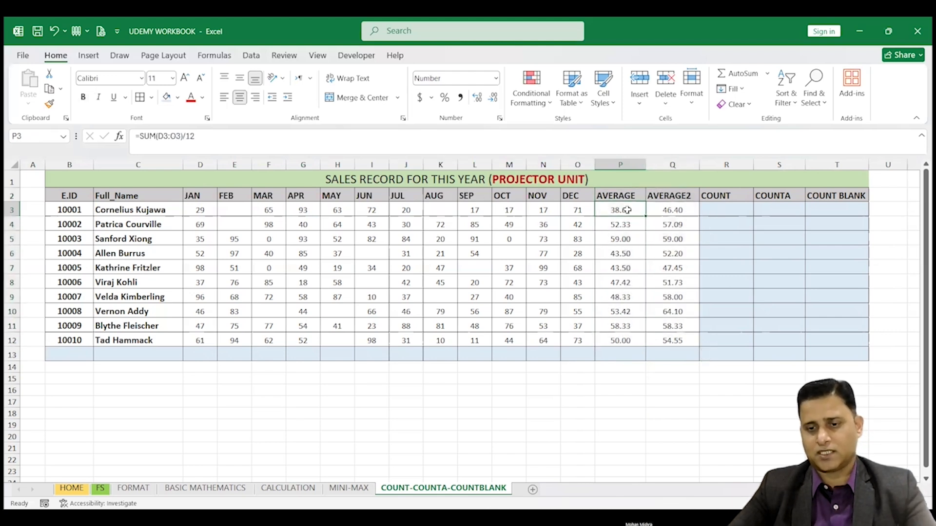
Step: Enter the formula =COUNT(D3:O3) in R3 under COUNT
left_click(678, 212)
left_click(616, 220)
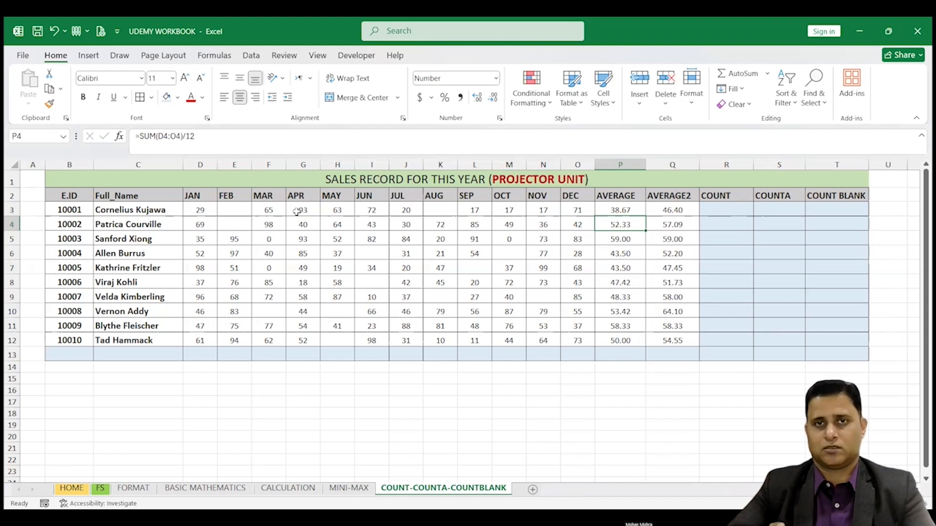
left_click(728, 209)
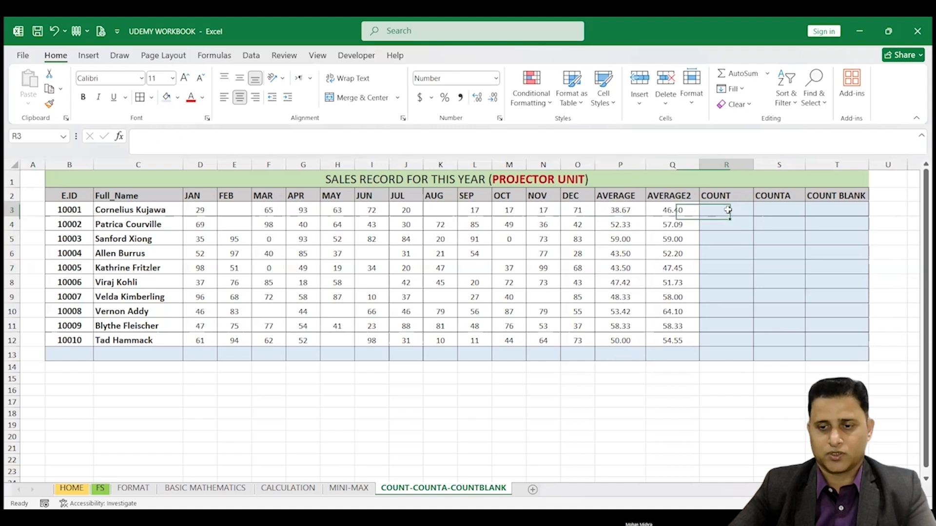
type("=")
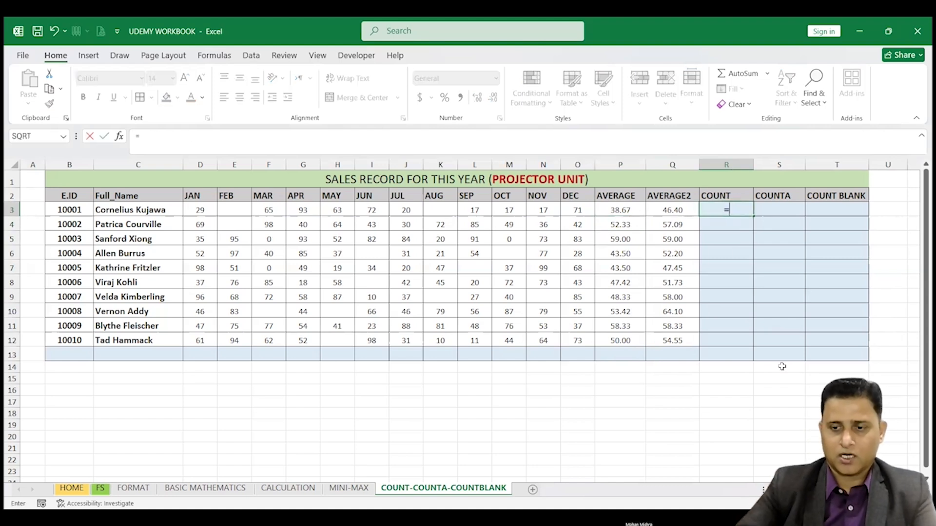
type("COUN")
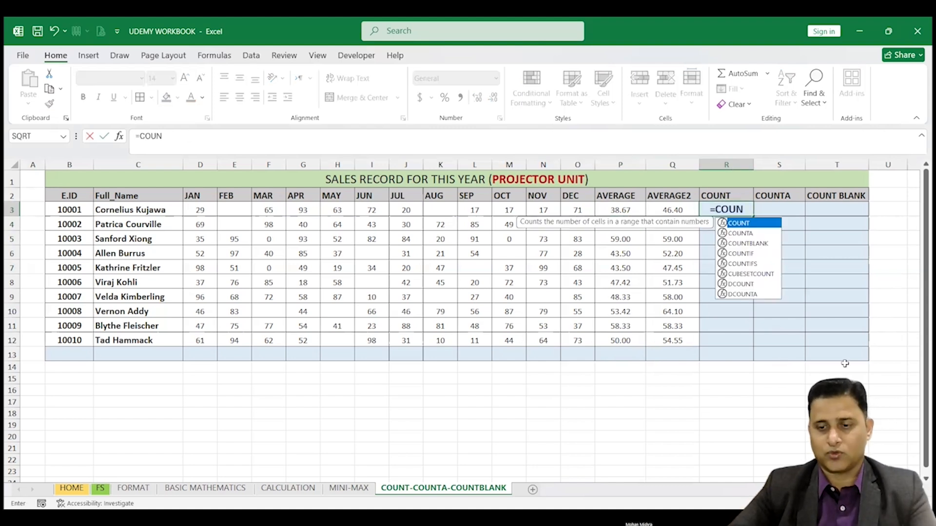
double_click(744, 224)
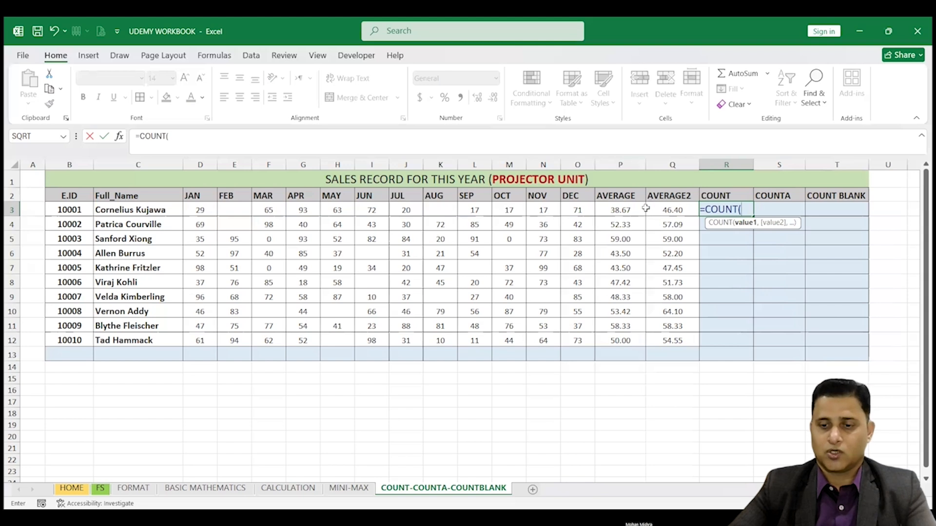
left_click(211, 210)
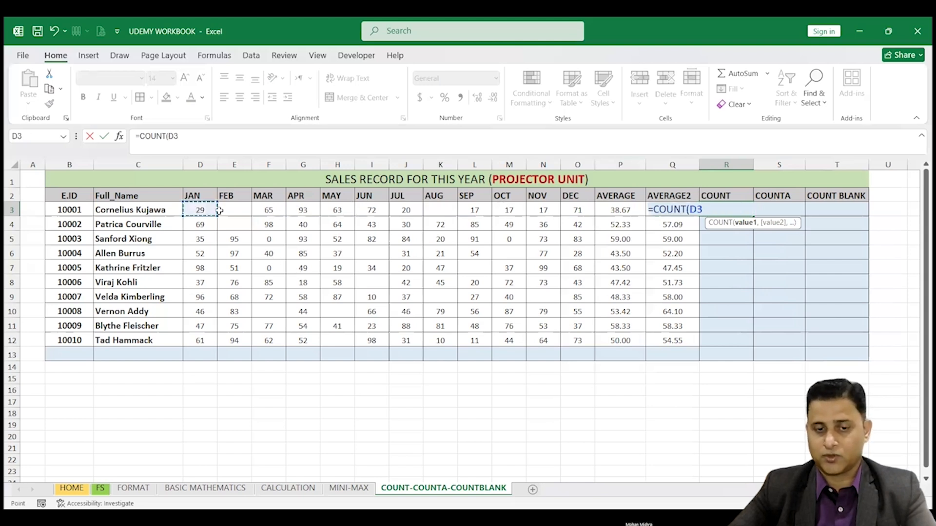
left_click(575, 211, "shift")
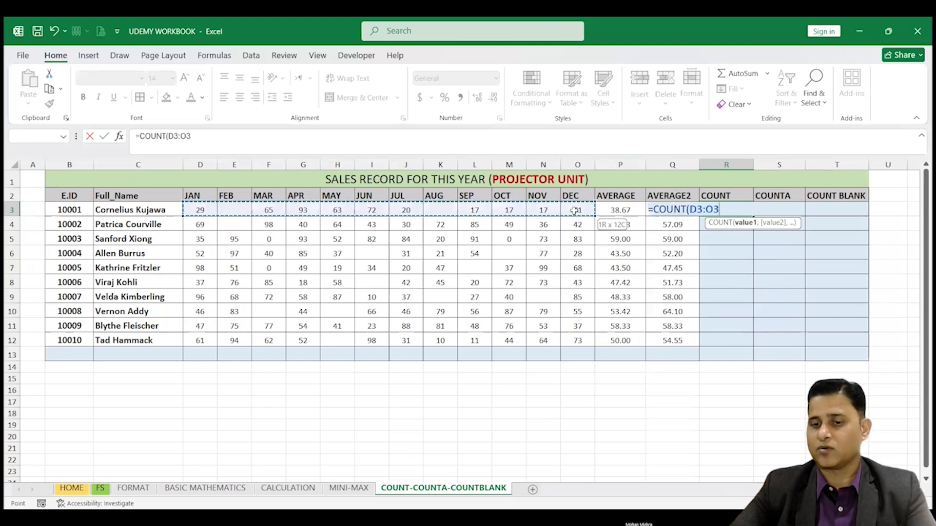
key("Return")
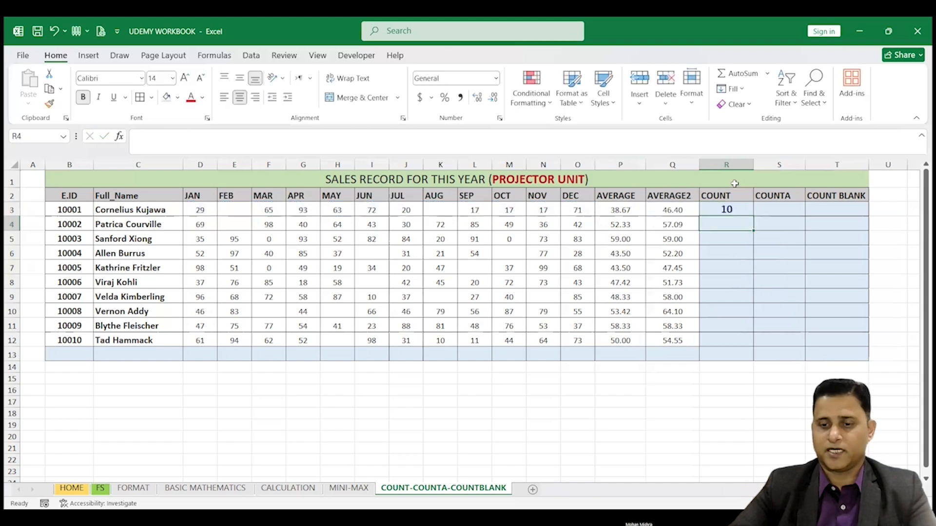
Step: Check the blank months in row 3 and fill the R3 COUNT formula down to R12
left_click(741, 210)
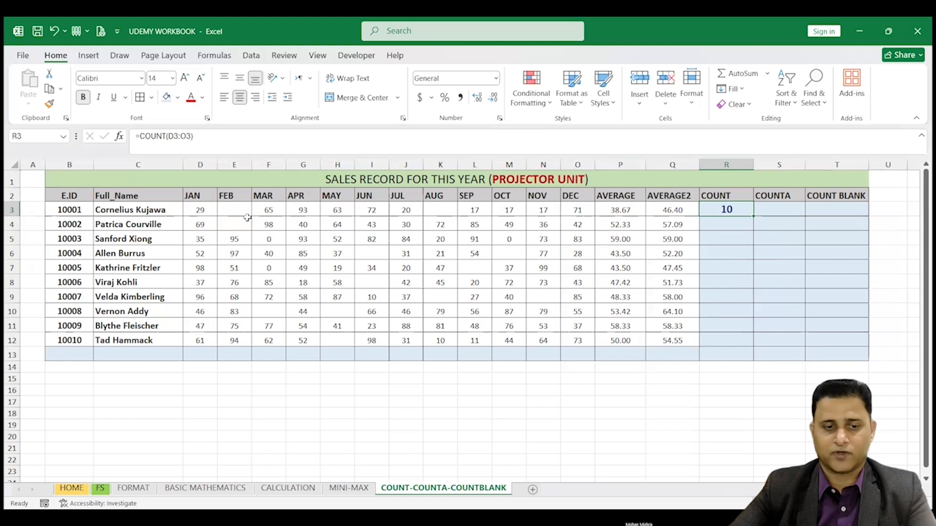
left_click(233, 208)
left_click(443, 208)
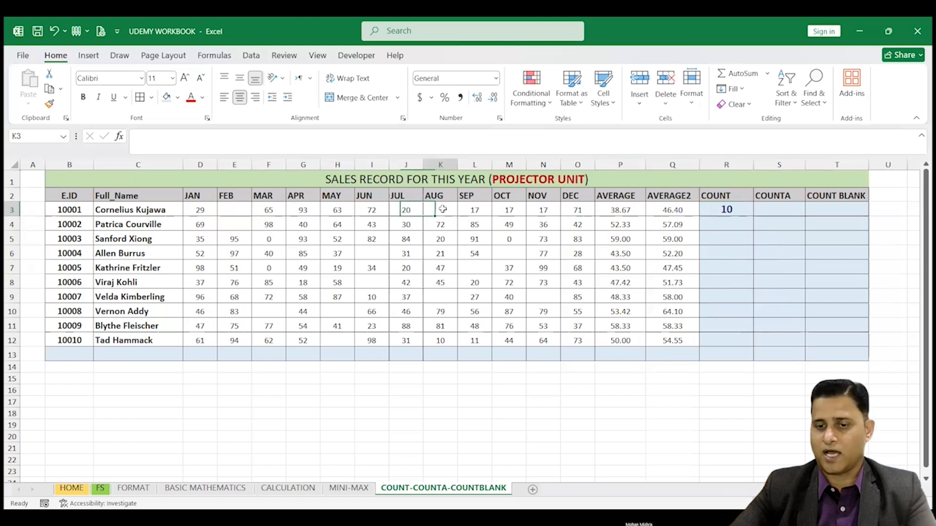
left_click(746, 209)
left_click_drag(753, 216, 753, 346)
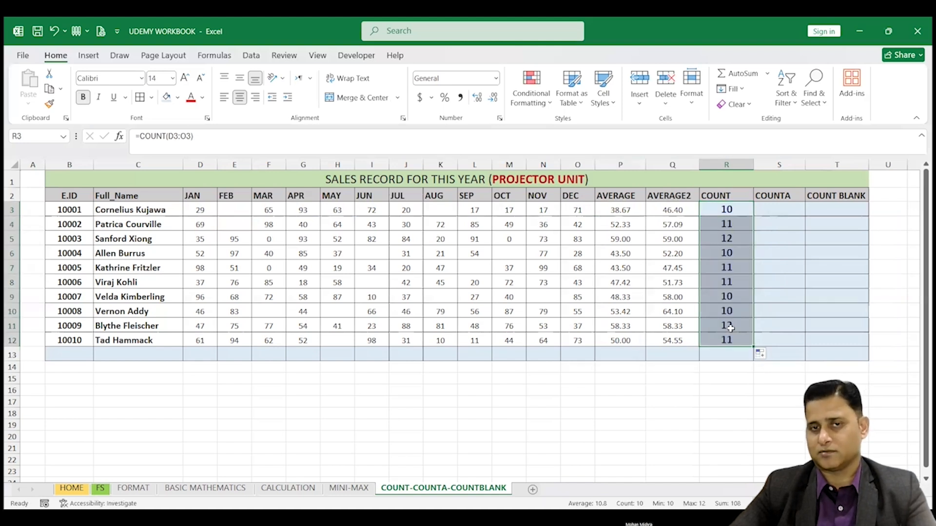
Step: Check the COUNT results against row 8 and enter the letter O in its blank JUN cell, I8
left_click(731, 239)
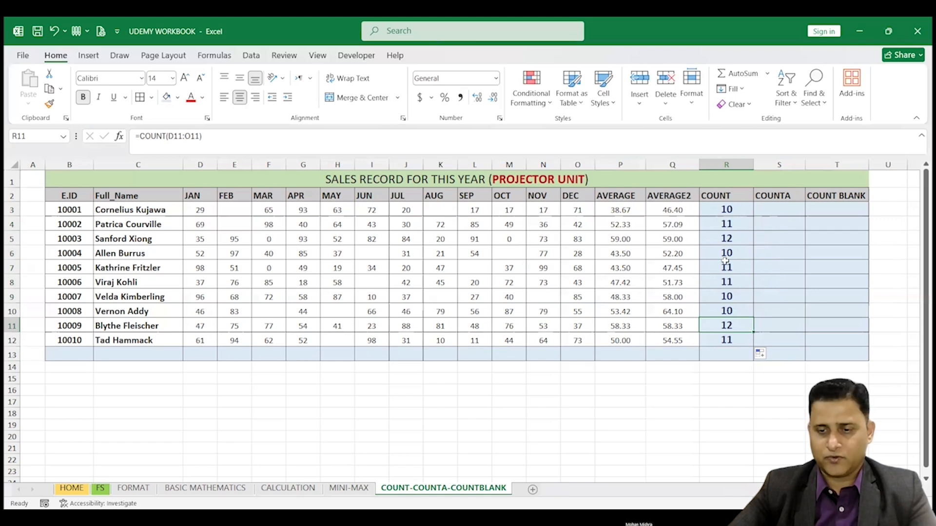
left_click_drag(199, 283, 576, 281)
left_click(372, 282)
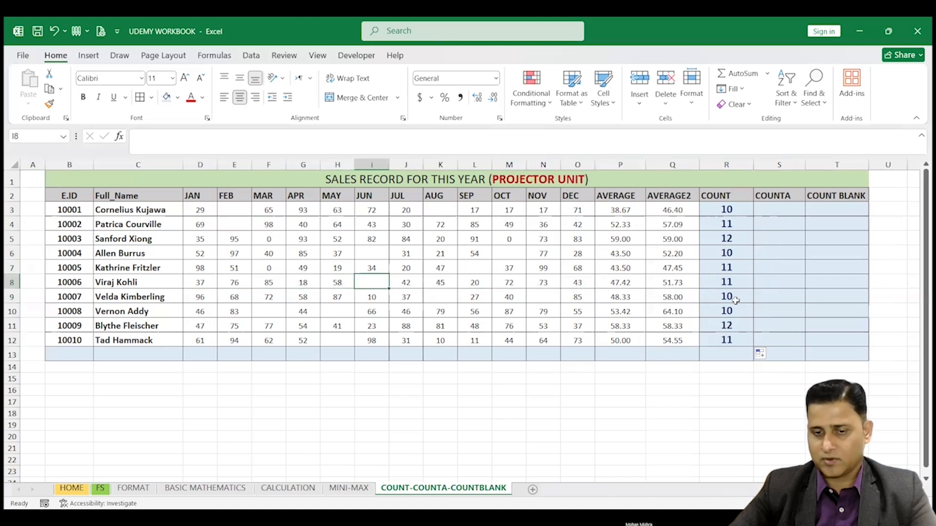
left_click(731, 283)
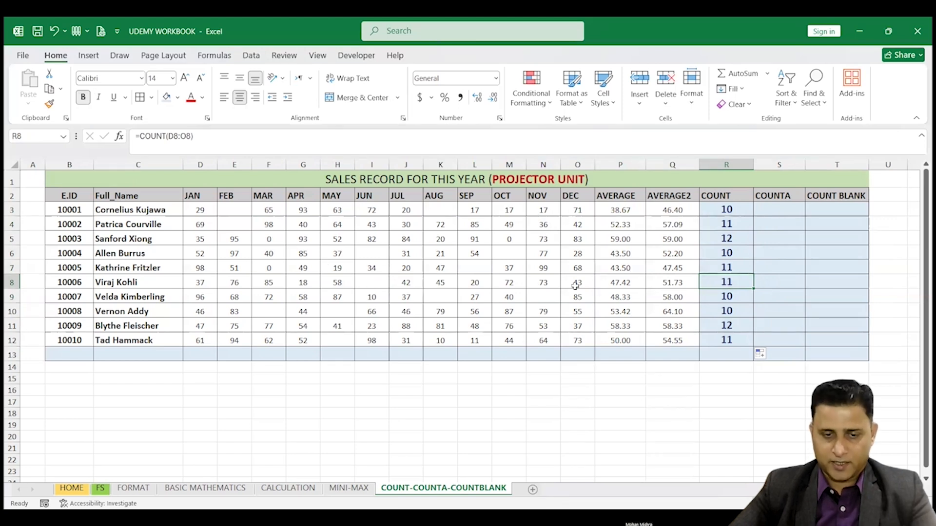
left_click(373, 283)
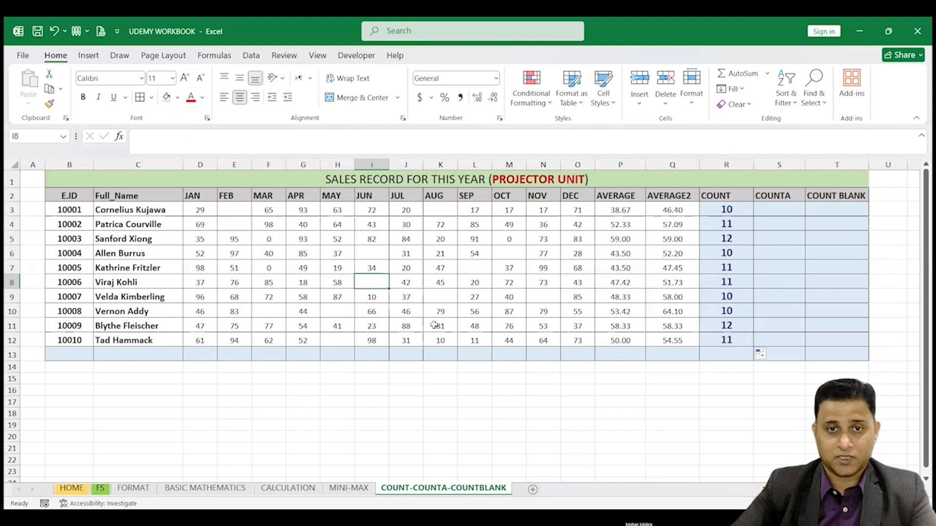
type("0")
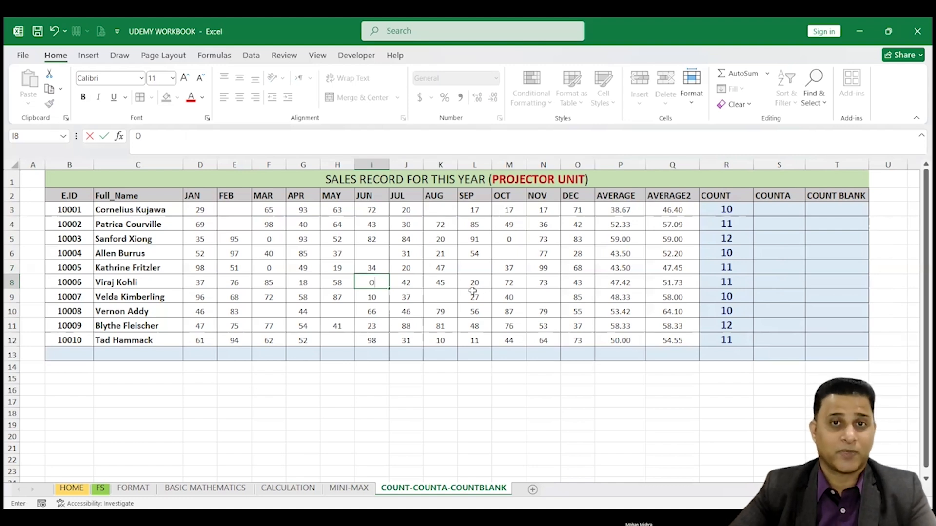
left_click(374, 311)
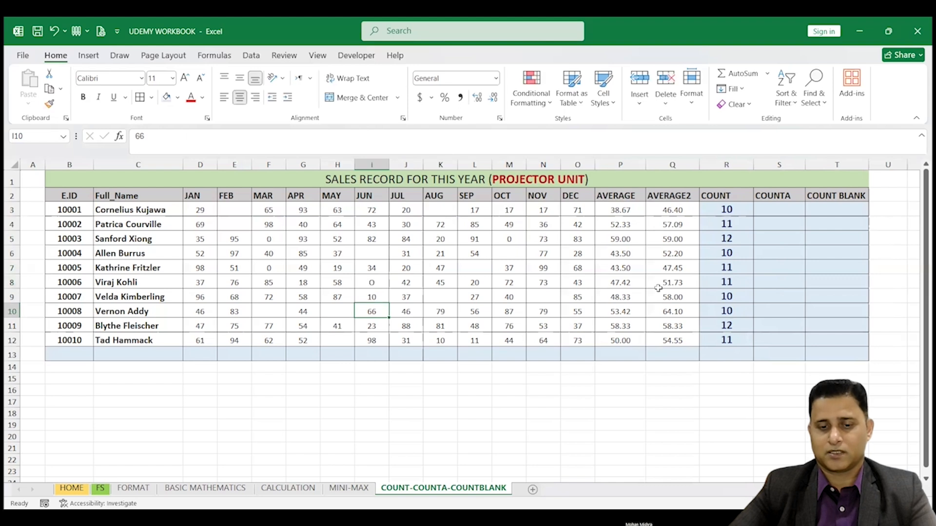
Step: Check row 8's entries against its COUNT result and enter the letter I in the blank AUG cell K9
left_click(372, 281)
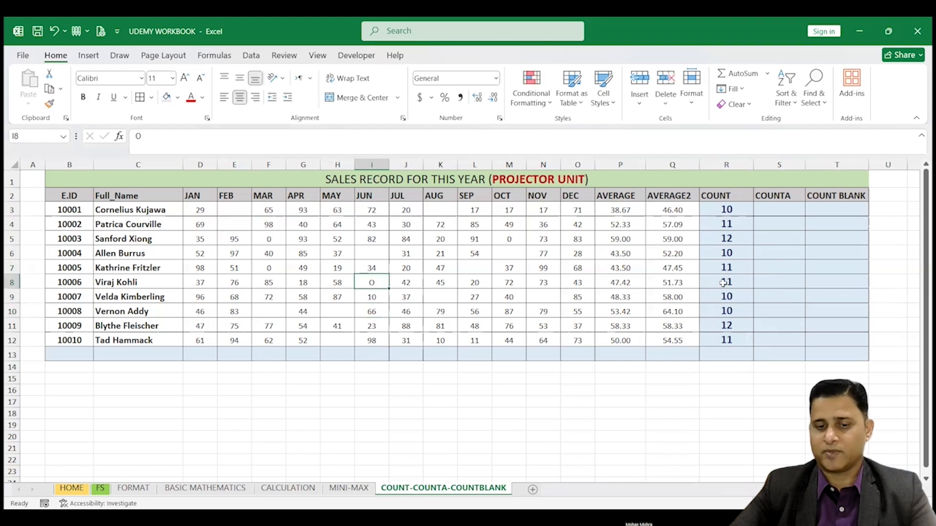
left_click_drag(199, 283, 575, 285)
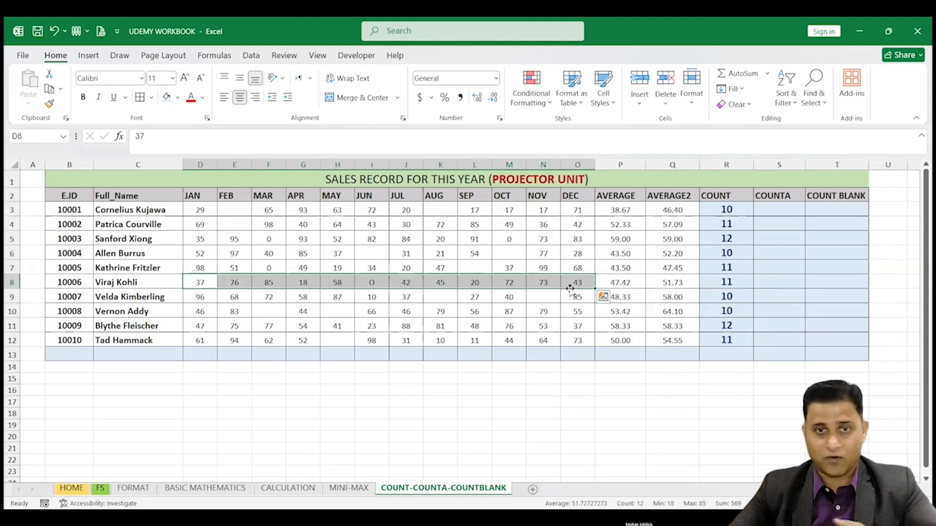
left_click(373, 307)
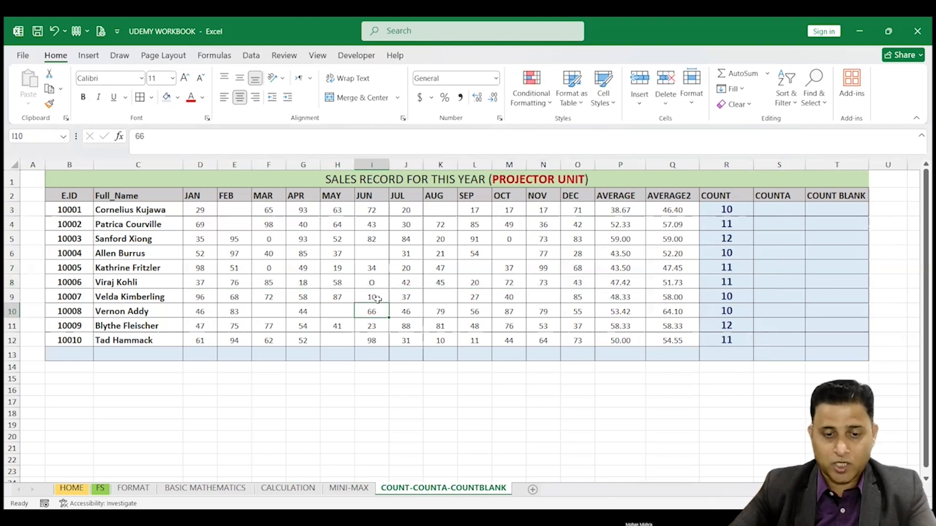
left_click(372, 284)
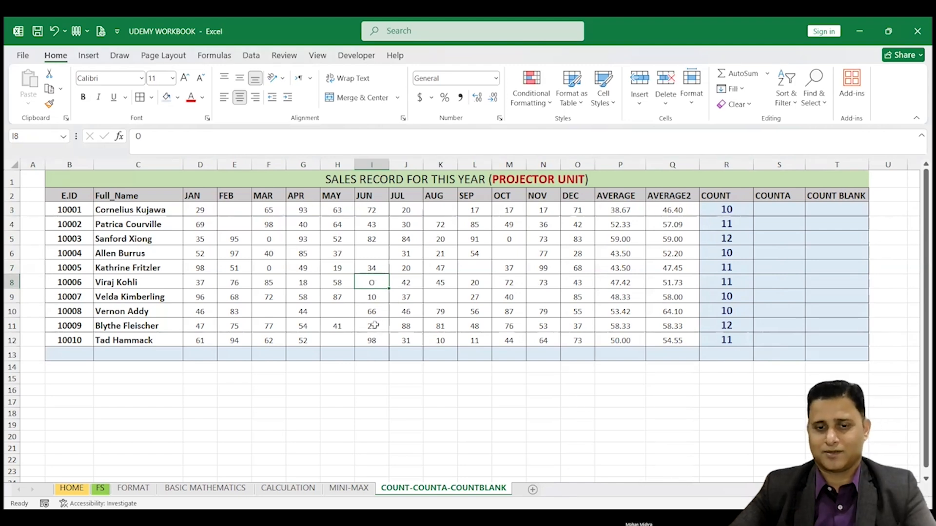
left_click(440, 297)
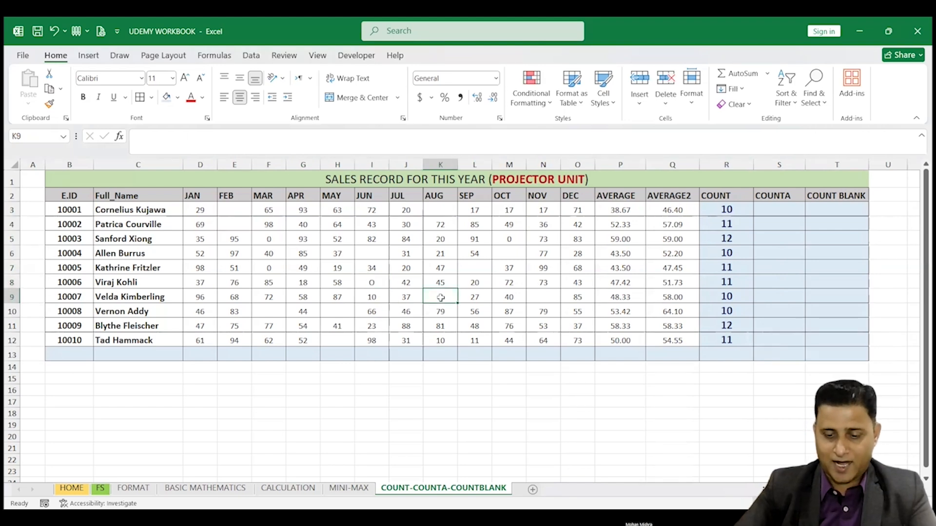
left_click(441, 325)
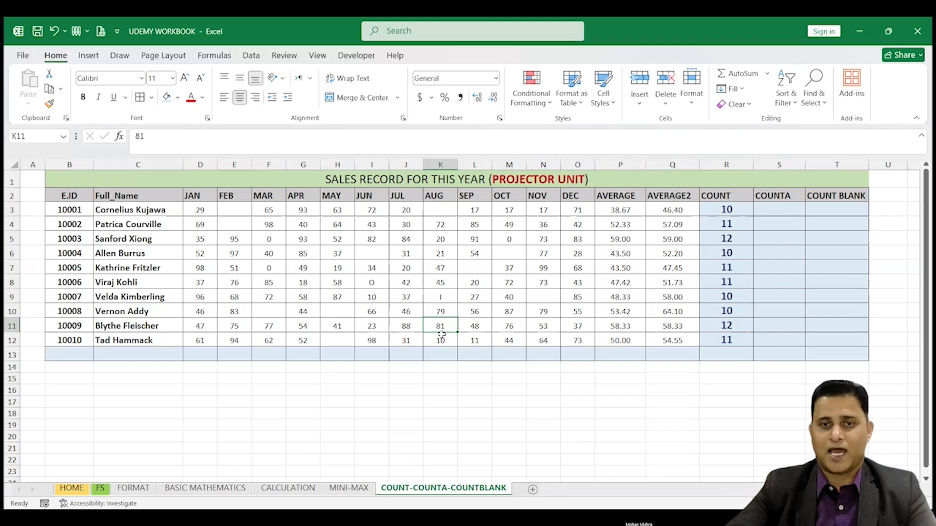
Step: Compare the COUNT formula in R8 with the entries in D8:O8, including the text in I8
left_click_drag(209, 282, 579, 282)
left_click(726, 282)
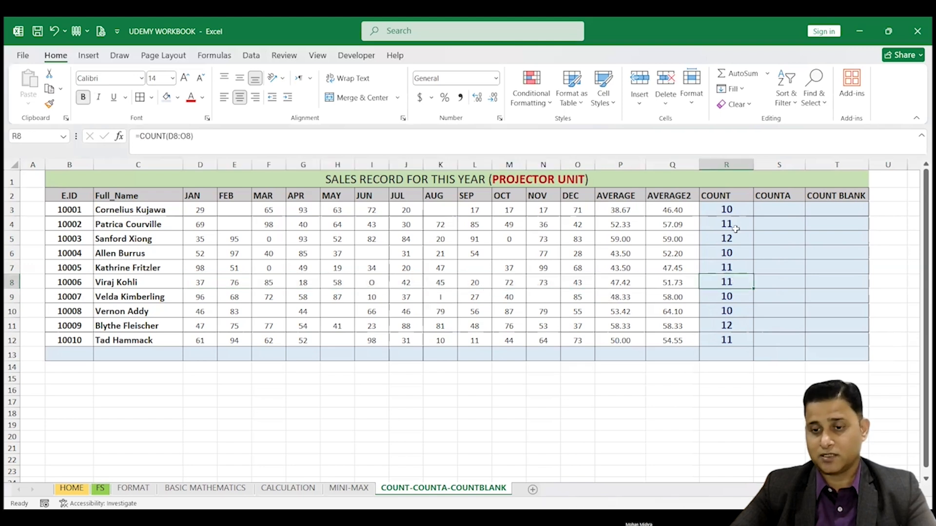
left_click(725, 194)
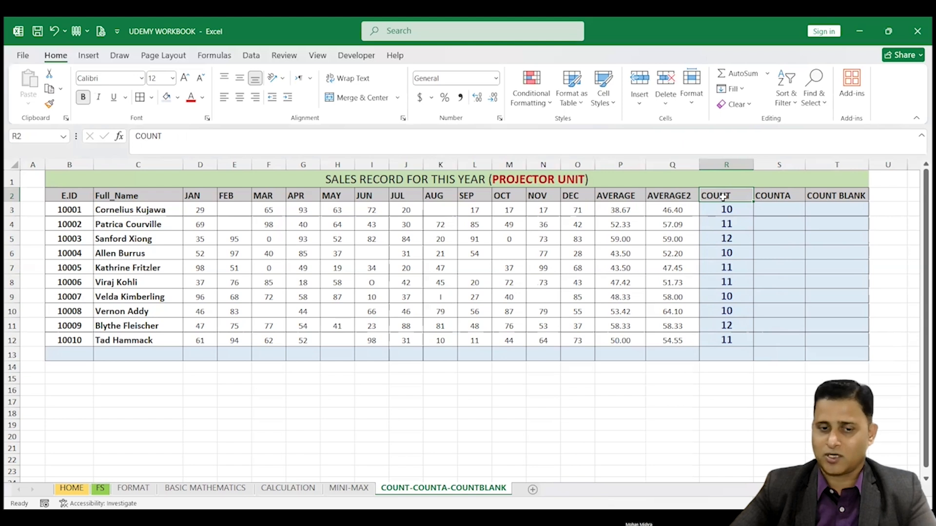
left_click(370, 283)
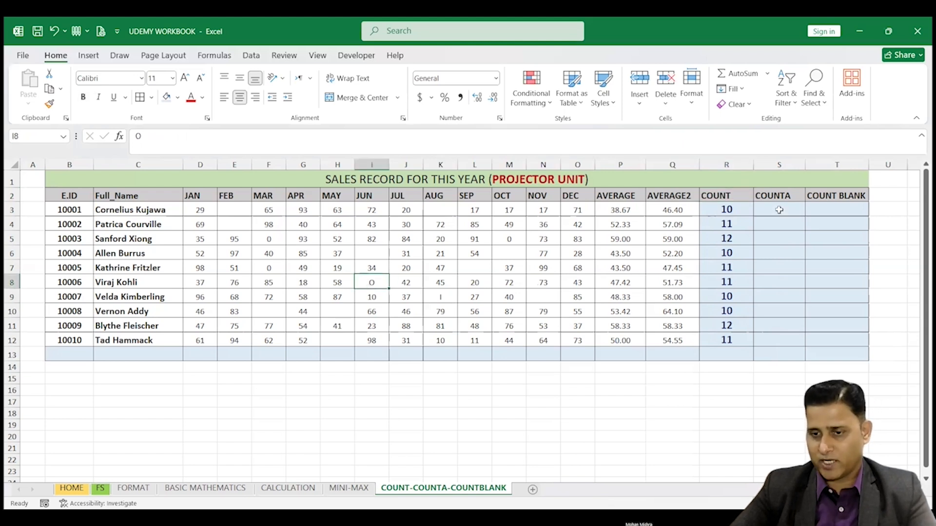
Step: Enter the formula =COUNTA(D3:O3) in S3 under COUNTA
left_click(778, 210)
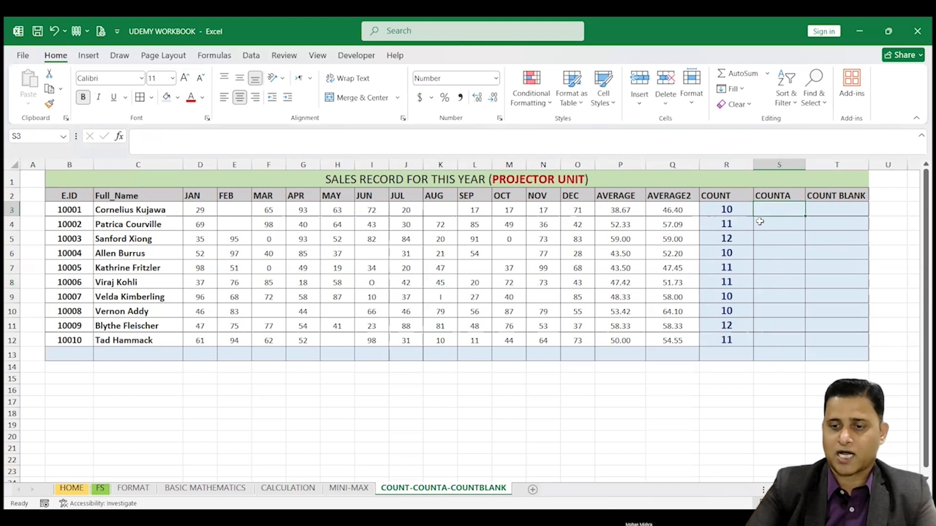
type("=")
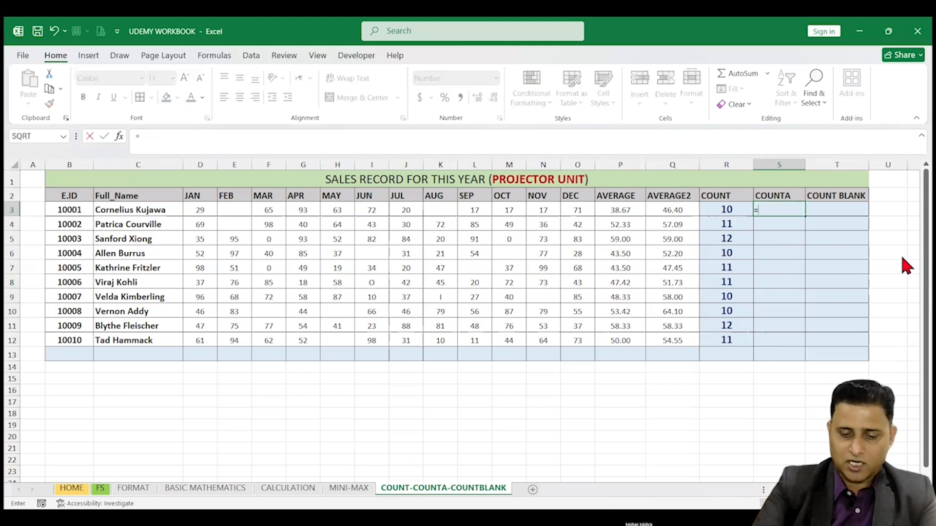
type("COUNTA")
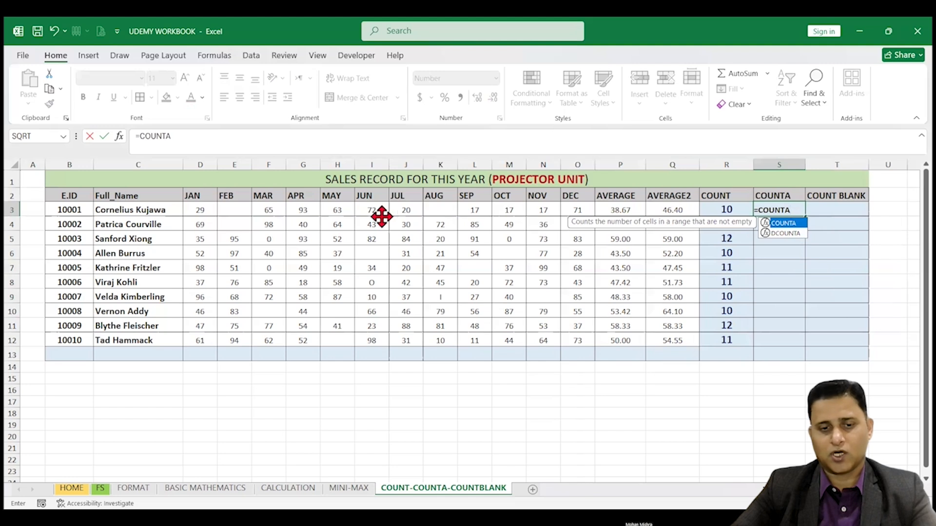
type("(")
left_click(200, 210)
left_click_drag(227, 210, 583, 210)
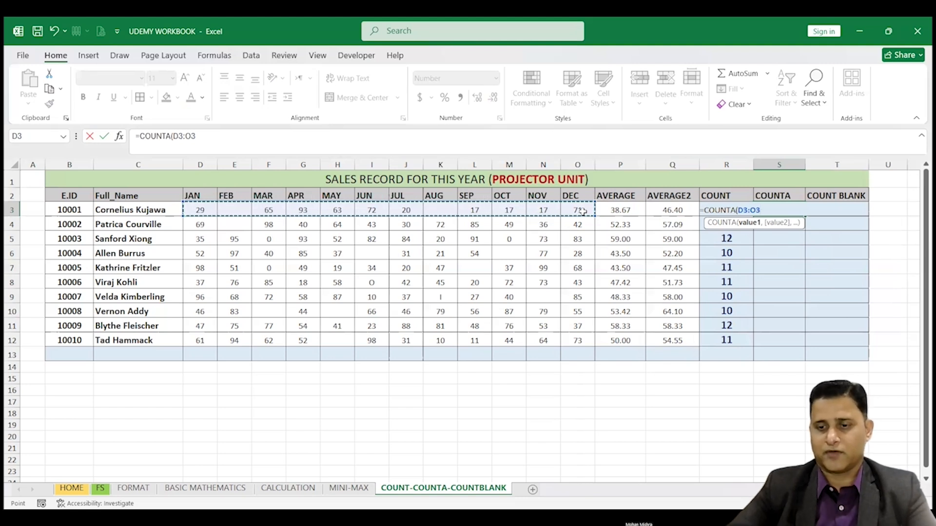
key("Return")
key("Up")
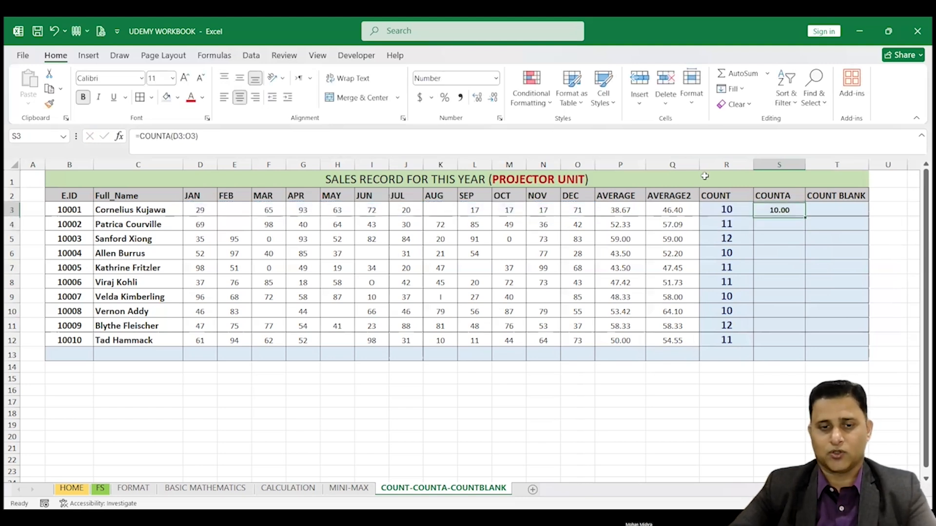
Step: Format S3 without decimals, fill its COUNTA formula down to S12 and compare it with COUNT in row 8
left_click(492, 98)
left_click(492, 97)
left_click_drag(805, 217, 807, 336)
left_click_drag(727, 282, 788, 282)
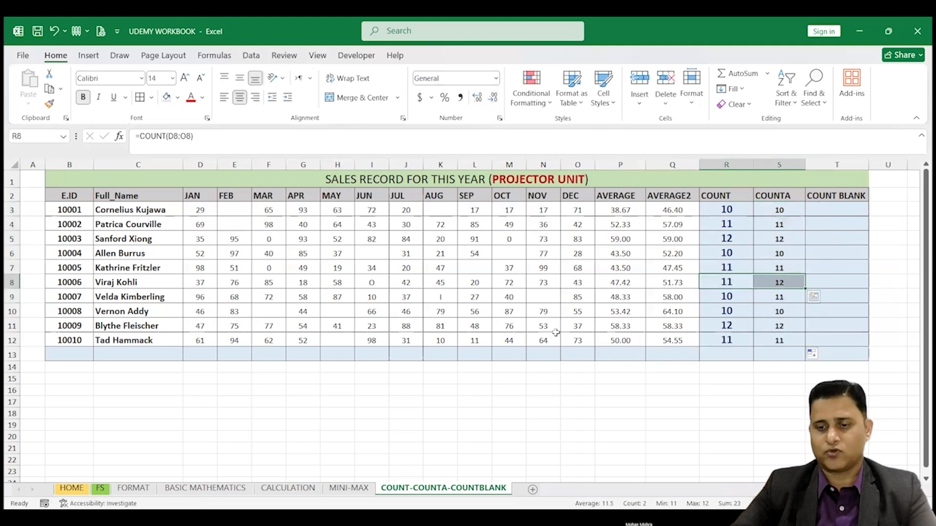
left_click(782, 282)
left_click(728, 282)
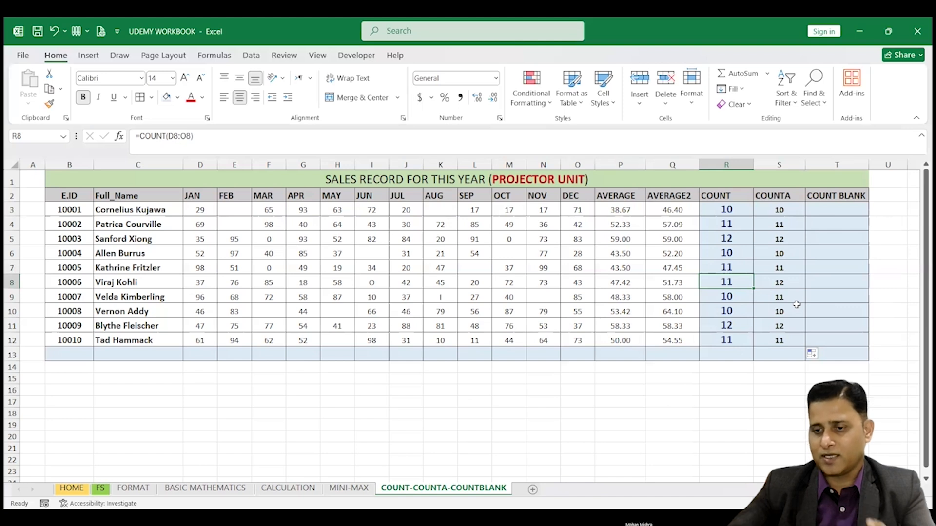
Step: Enter the formula =COUNTBLANK(D3:O3) in T3 under COUNT BLANK
left_click(827, 212)
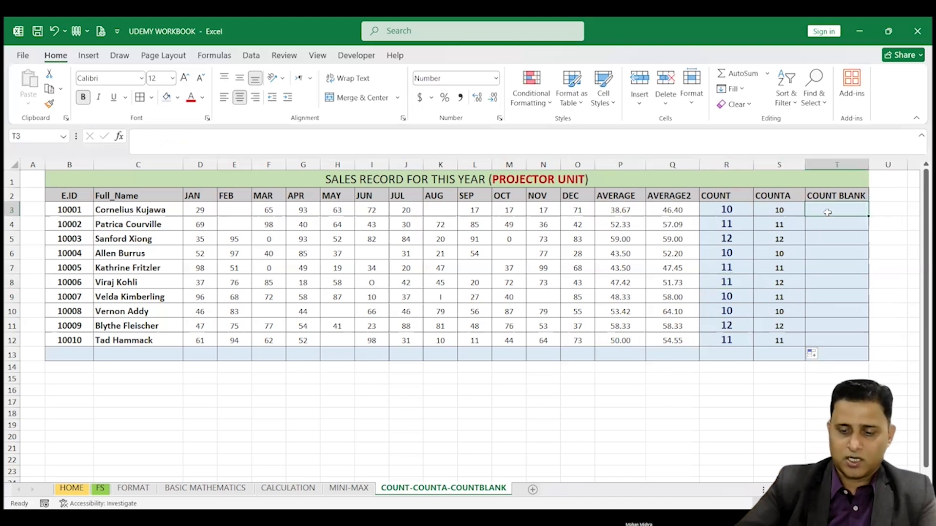
type("=")
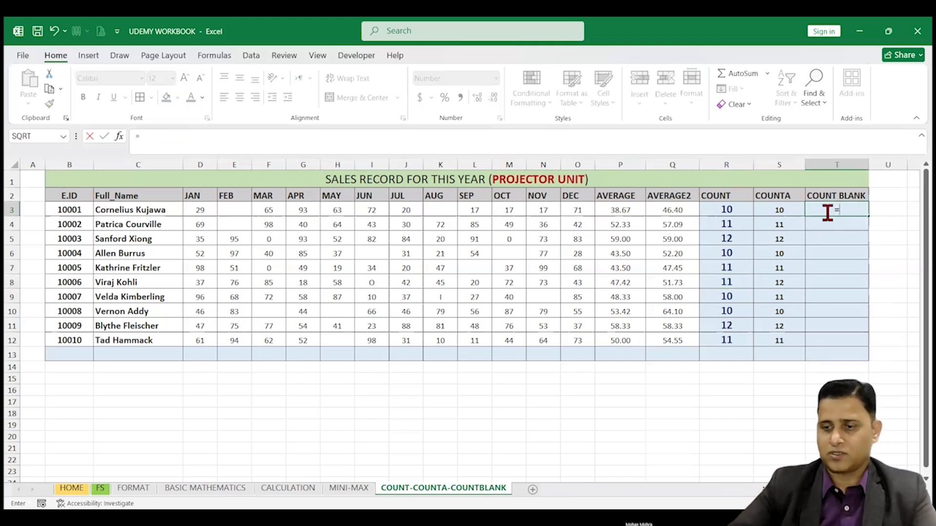
type("COUN")
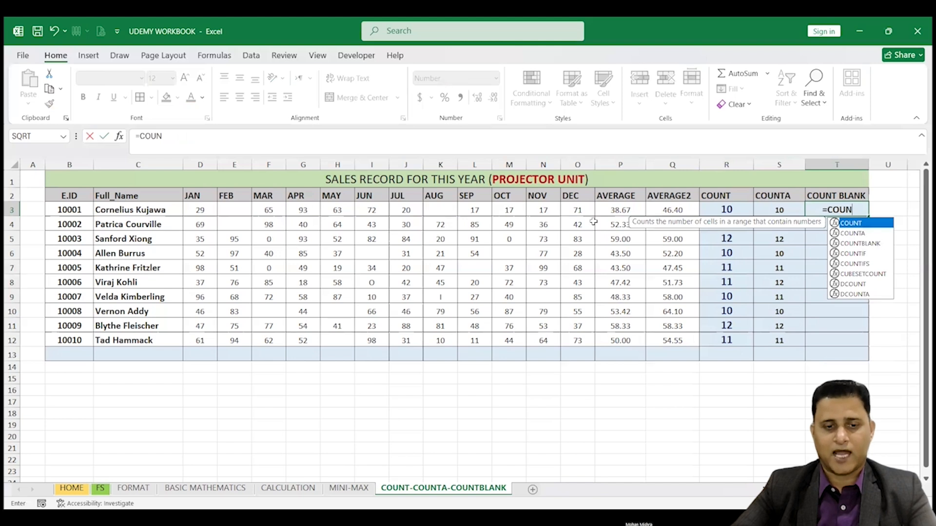
key("Down")
key("Down")
key("Tab")
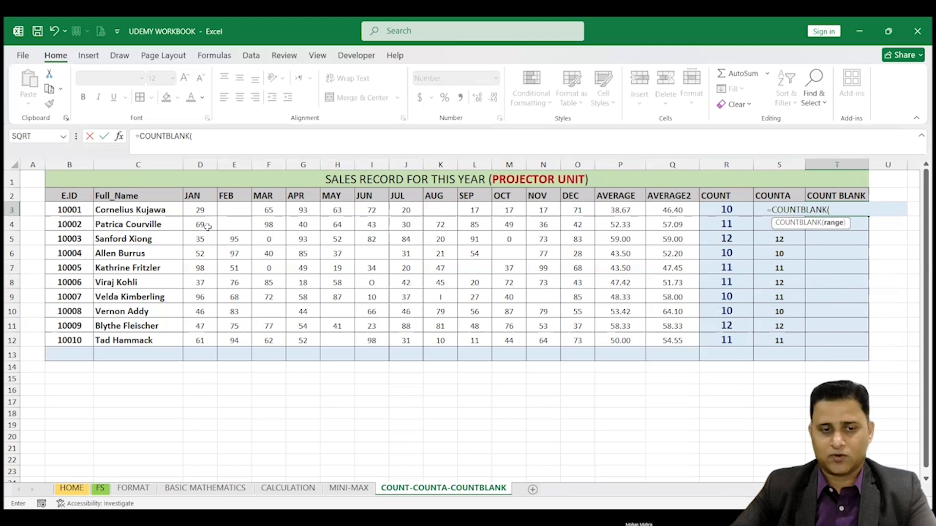
left_click(200, 210)
left_click(575, 214, "shift")
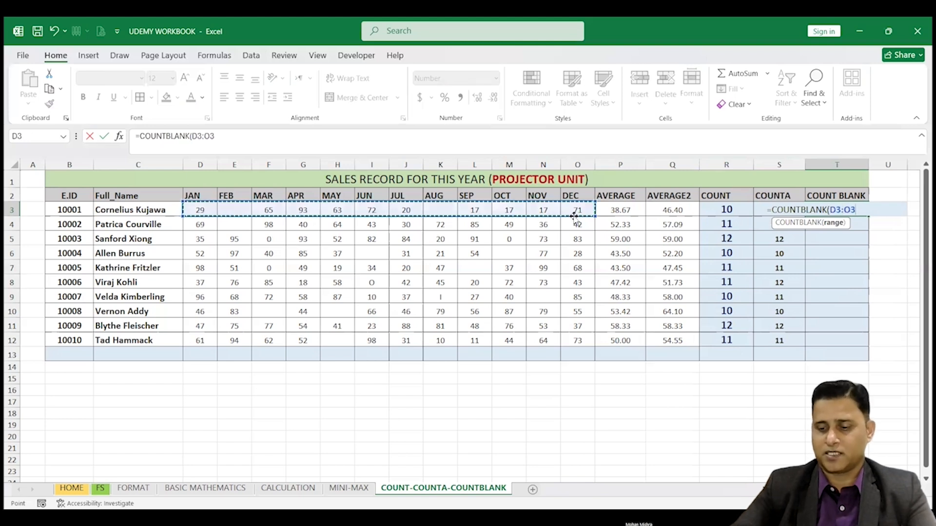
key("ctrl+Return")
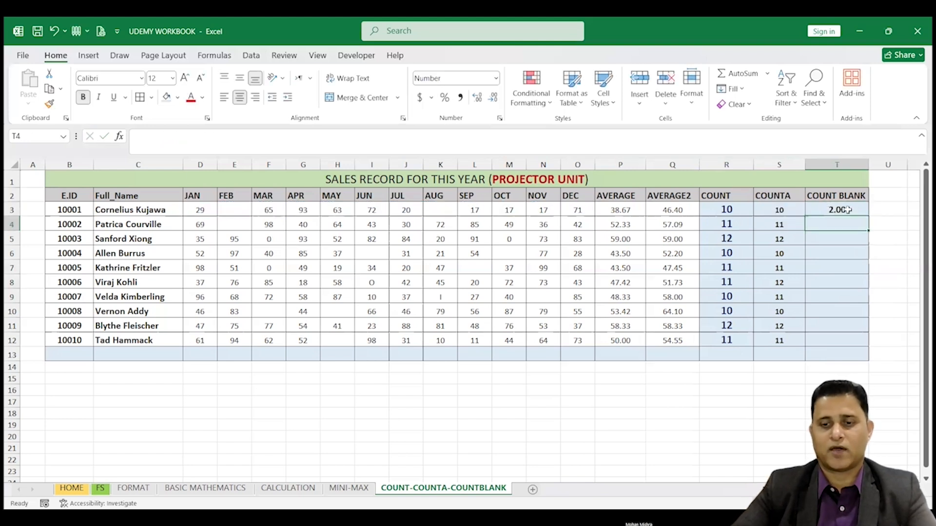
Step: Format T3 without decimals and fill its COUNTBLANK formula down to T12
left_click(493, 97)
left_click(493, 98)
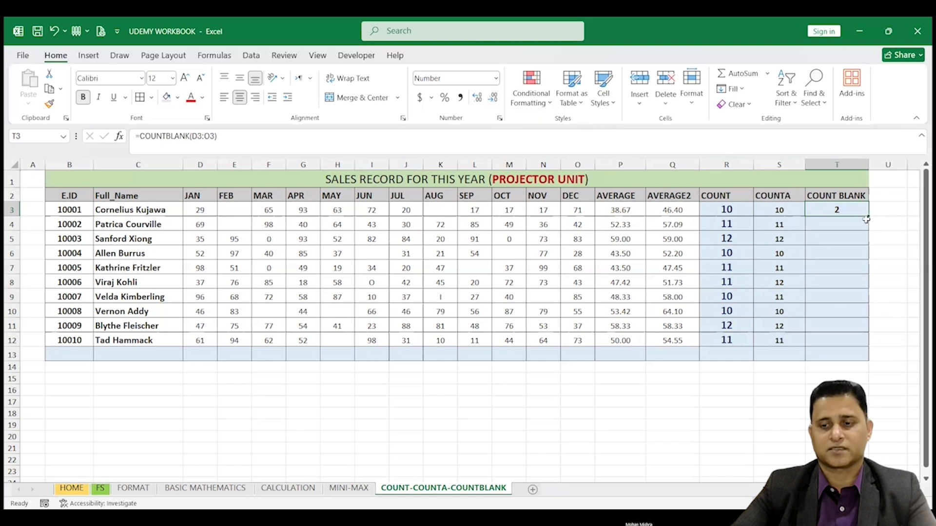
left_click_drag(868, 217, 868, 346)
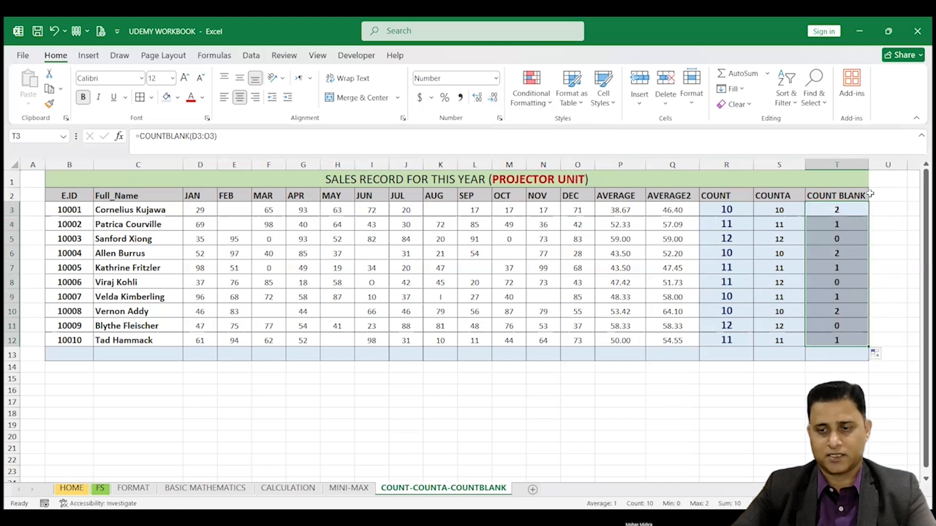
Step: Compare the COUNTBLANK results with the monthly entries in rows 3 and 4, and review the formulas in T5 and R3
left_click_drag(200, 210, 578, 210)
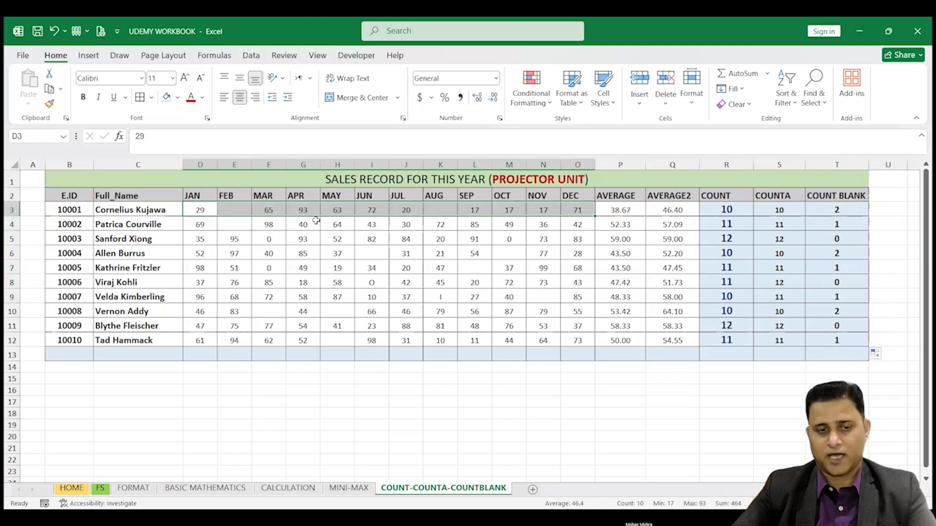
left_click_drag(205, 224, 538, 225)
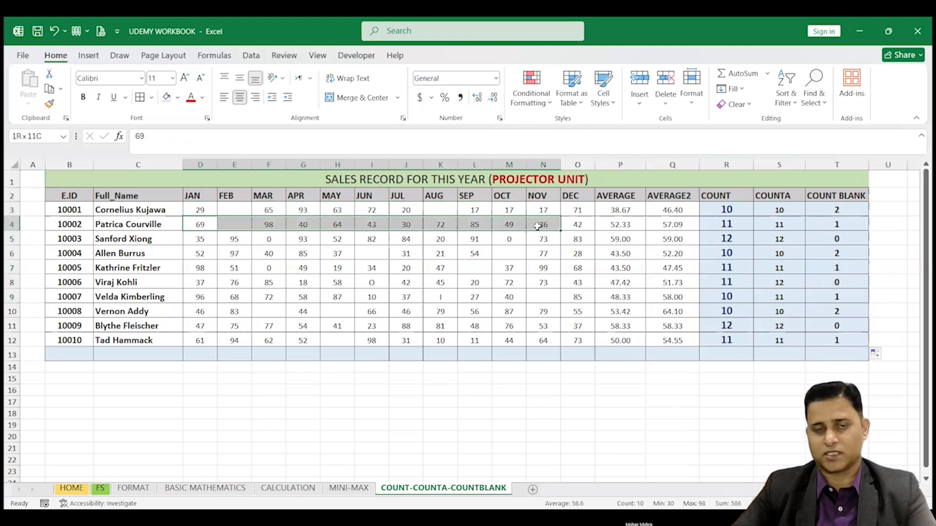
left_click(830, 239)
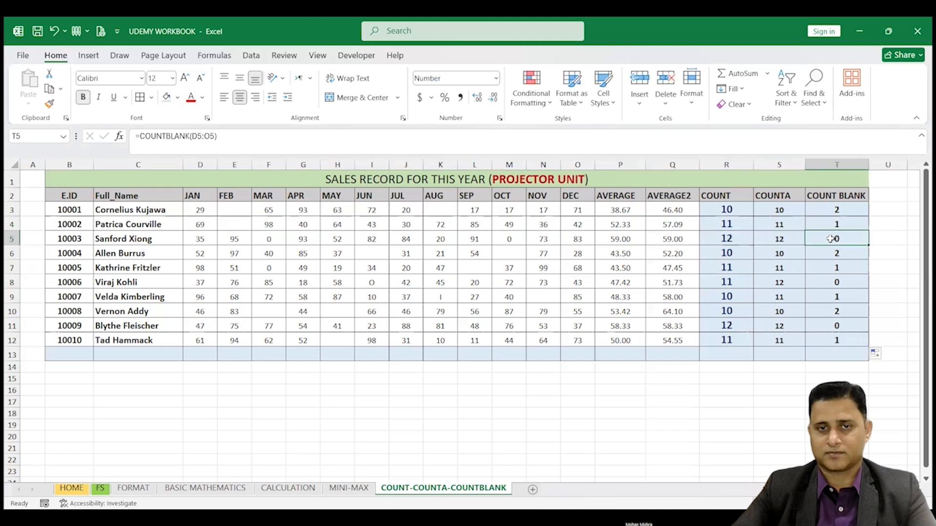
left_click(726, 195)
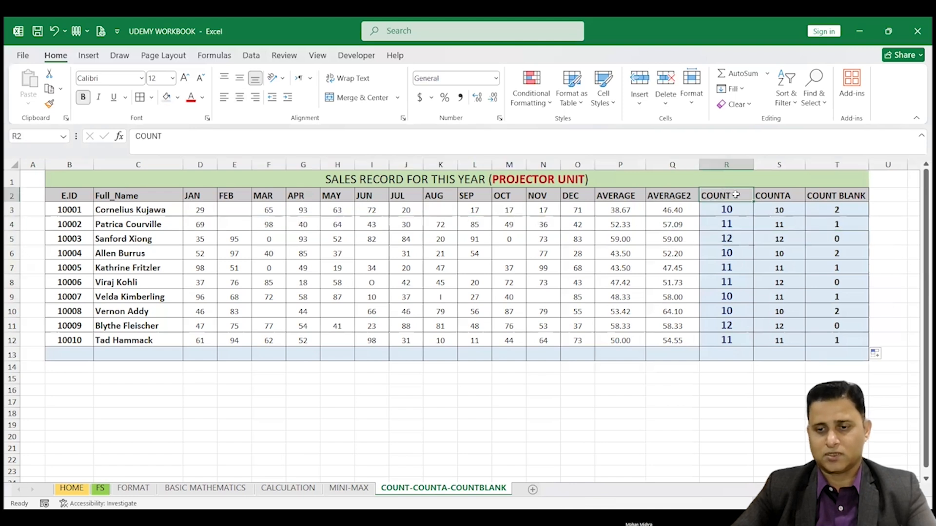
left_click(735, 212)
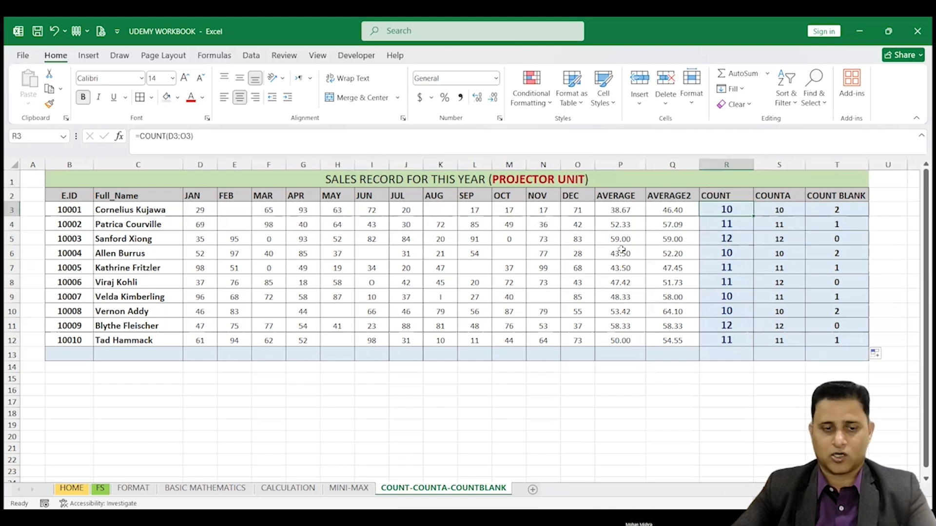
Step: Enter the formula =COUNT(C3:C12) in C13 below the Full_Name column and center the cell
left_click_drag(122, 210, 118, 347)
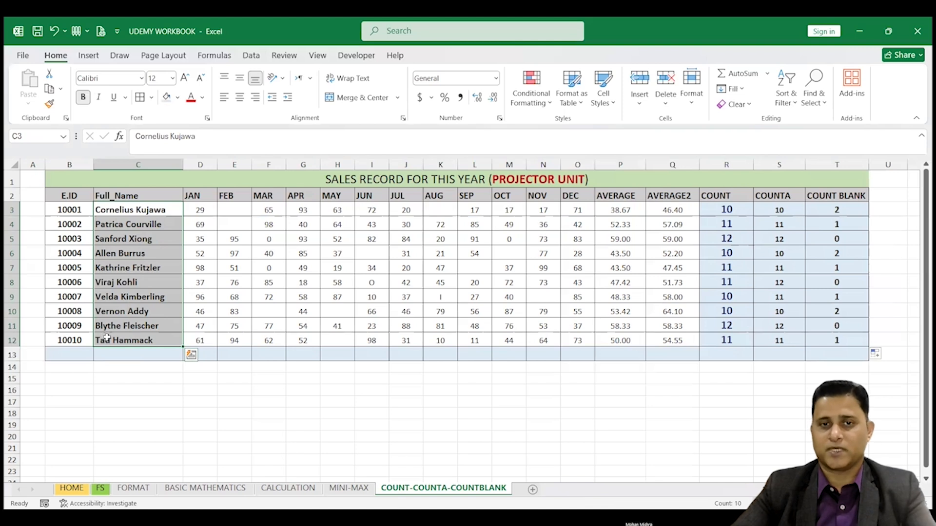
left_click(125, 355)
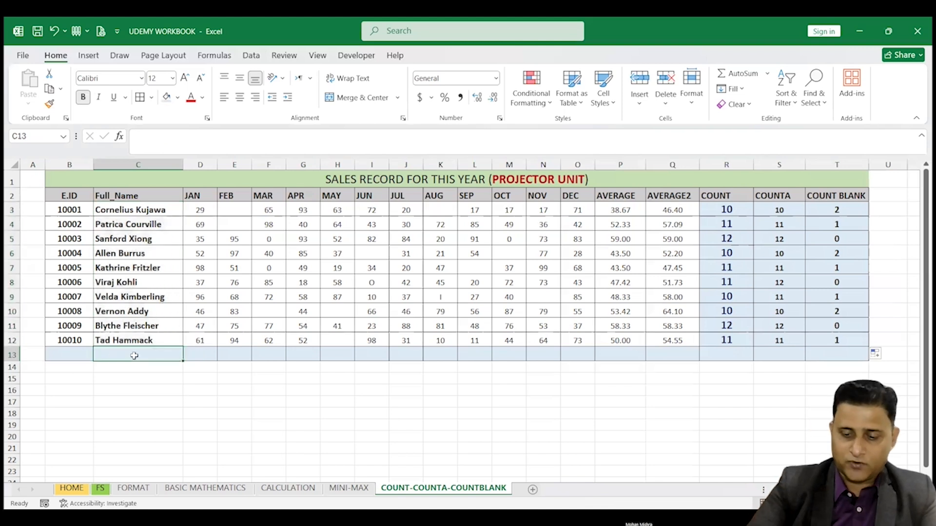
type("=")
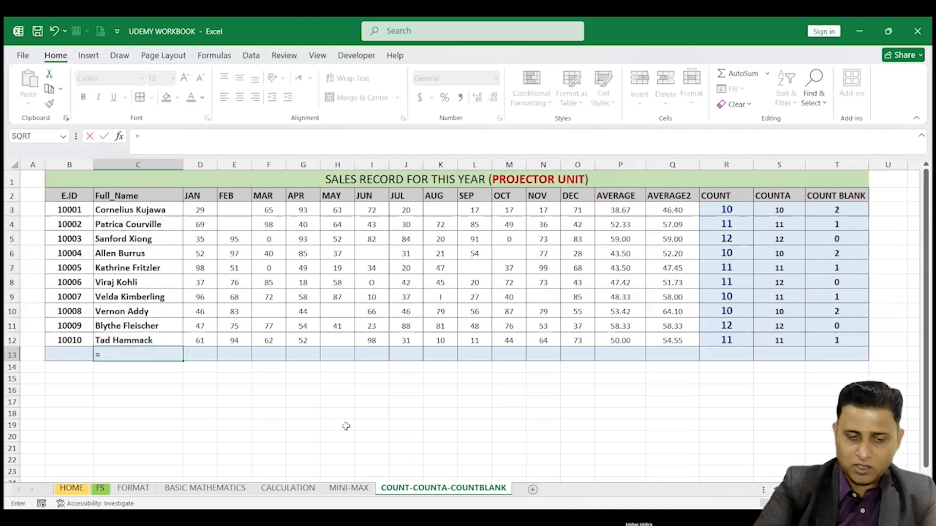
type("COUNT")
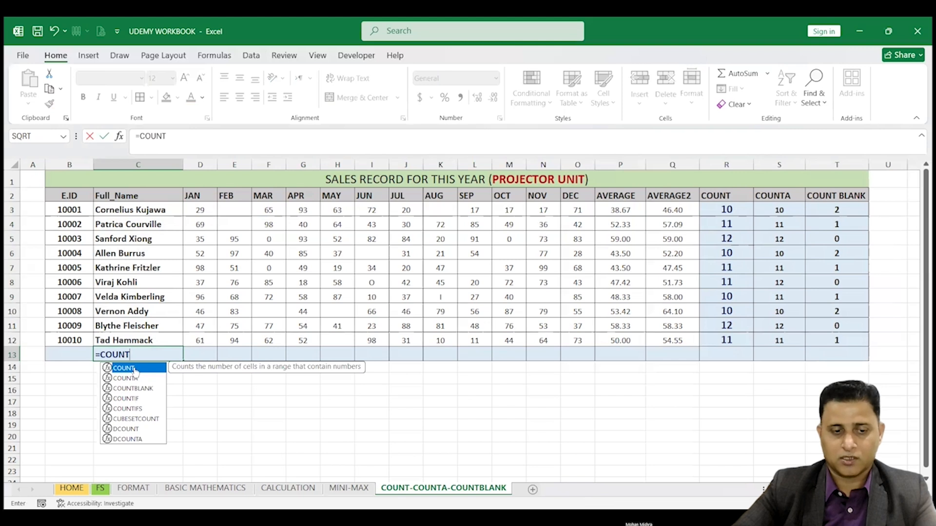
type("(")
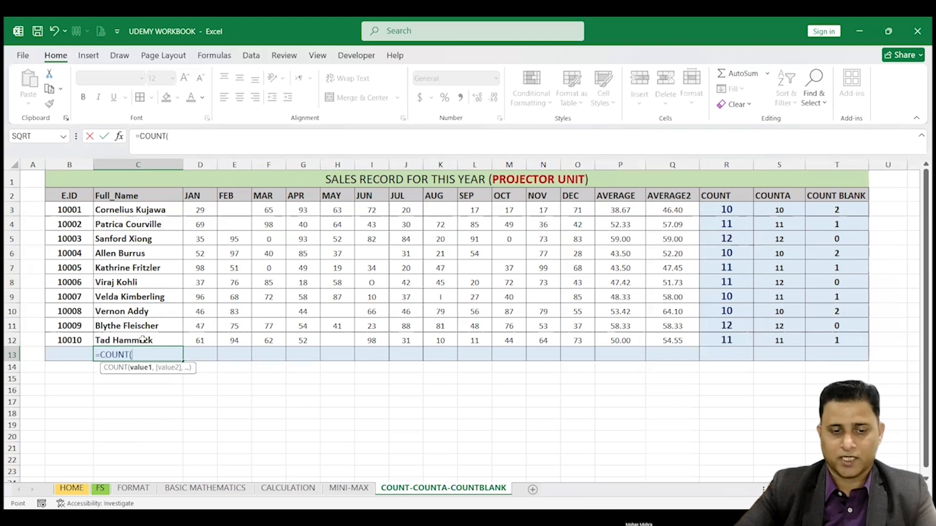
key("Return")
left_click(155, 357)
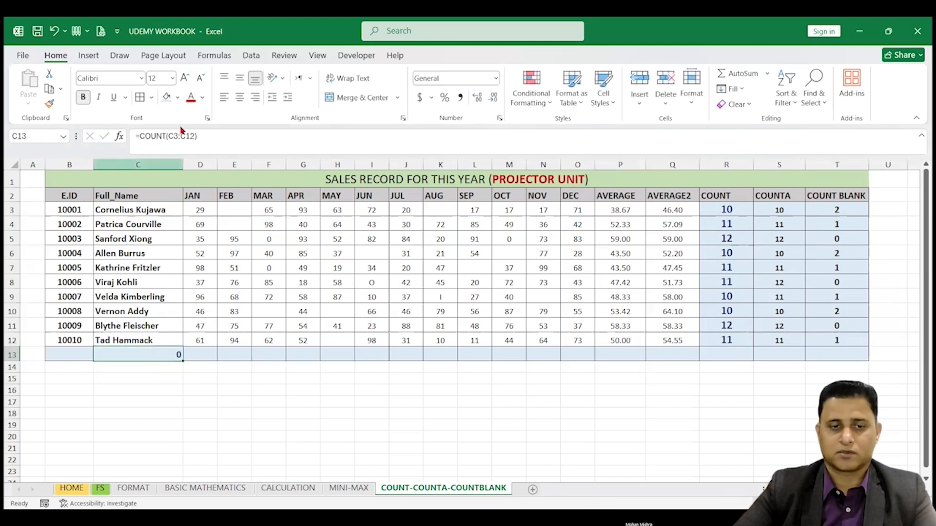
left_click(239, 97)
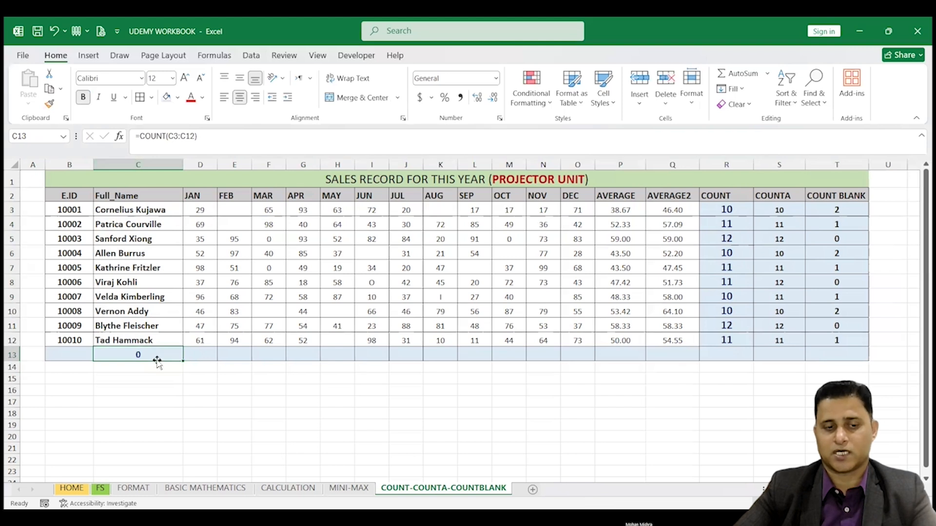
Step: Change the formula in C13 to =COUNTA(C3:C12) and check it against the names in C3:C12
double_click(141, 354)
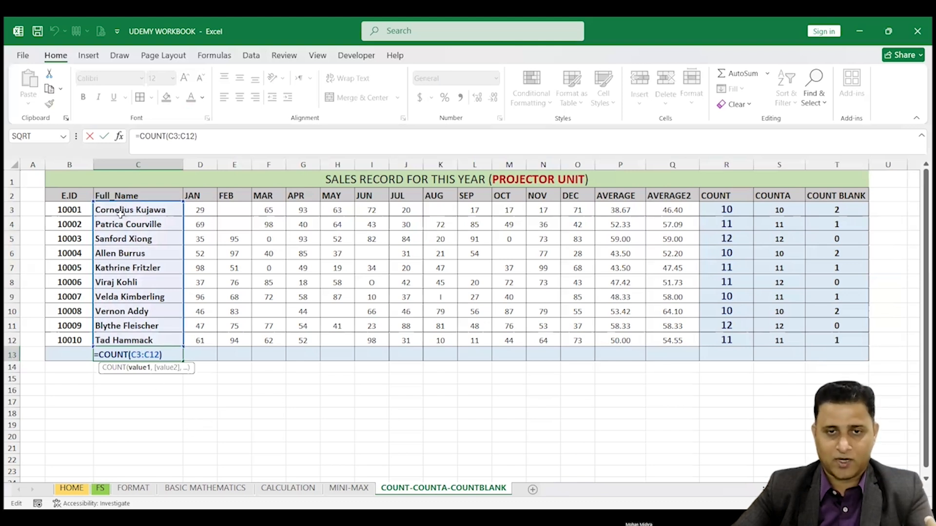
left_click(128, 354)
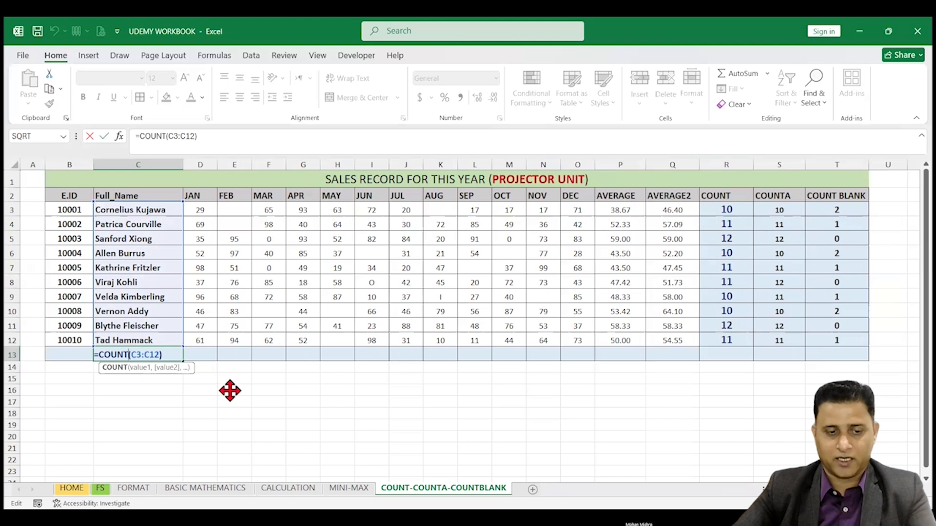
type("A")
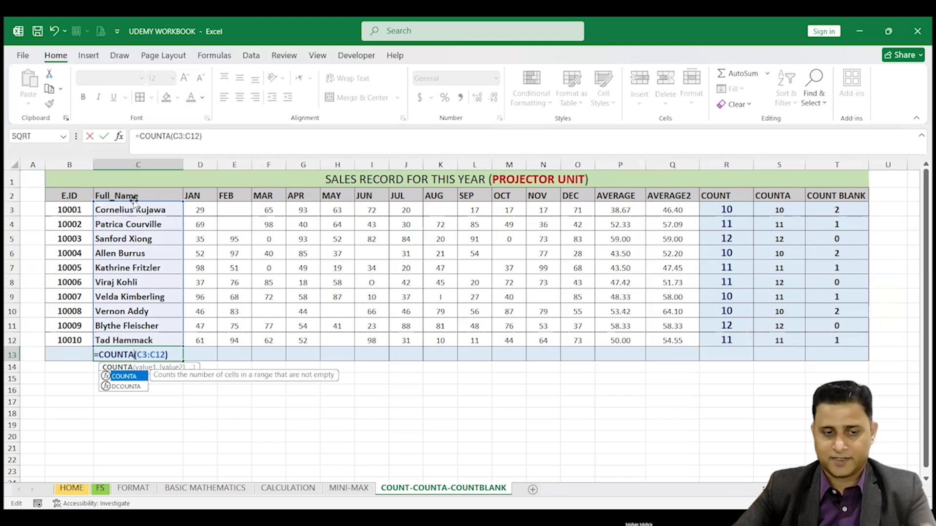
key("Return")
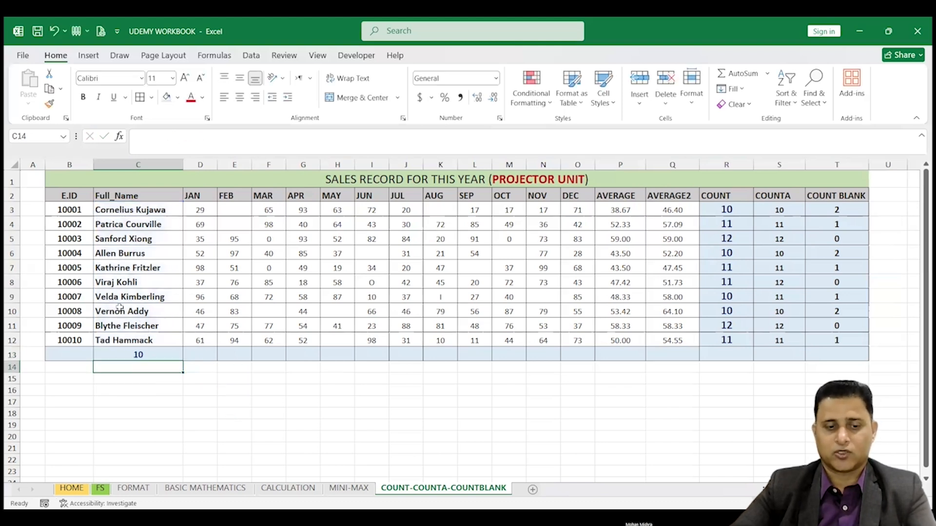
left_click_drag(140, 208, 140, 344)
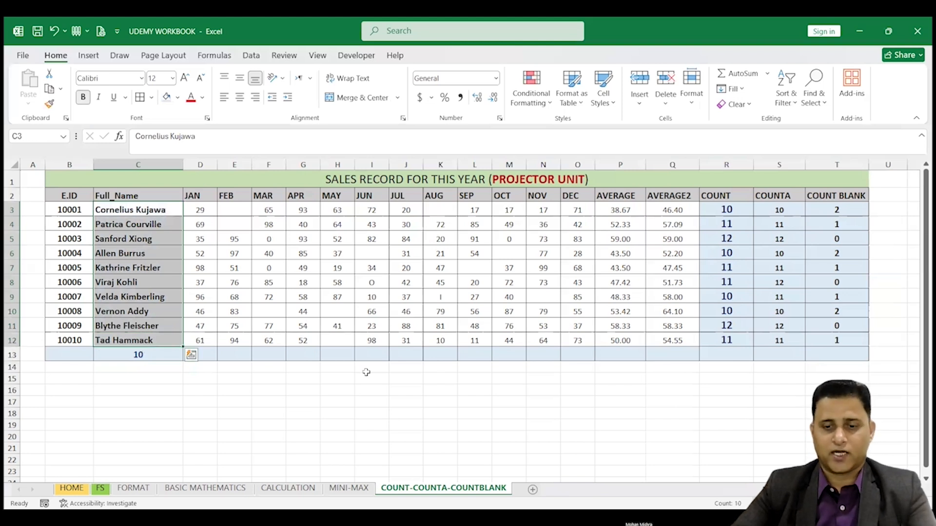
left_click(340, 376)
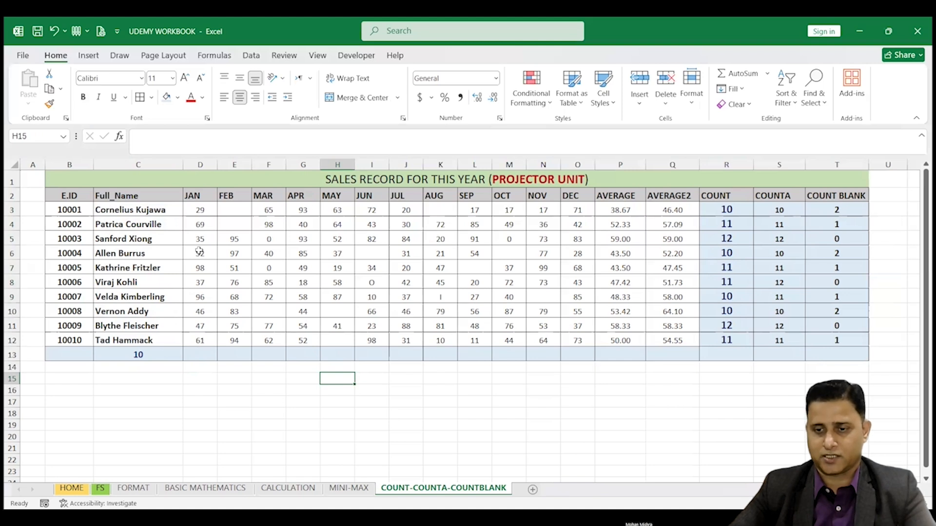
Step: Review the COUNT, COUNTA and COUNT BLANK columns, and compare the AVERAGE formula in Q3 with the SUM-based average in P3
left_click_drag(731, 211, 834, 324)
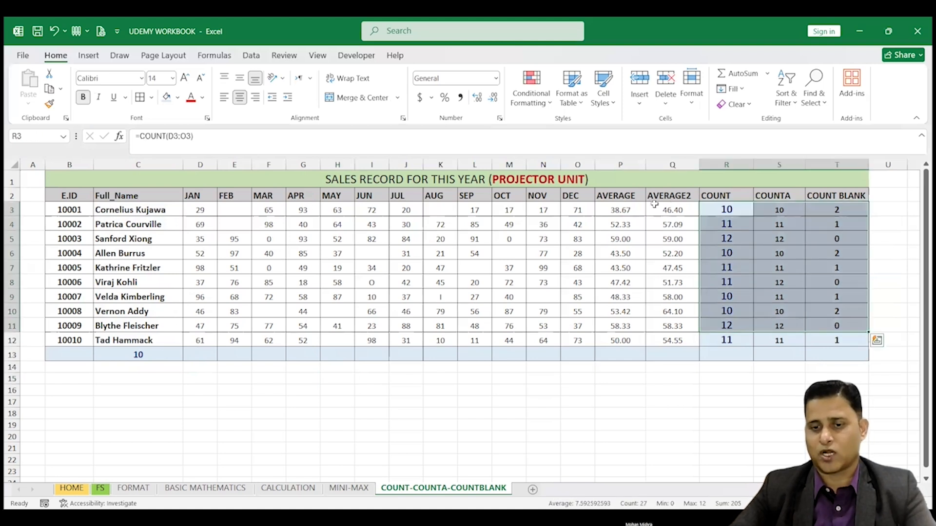
left_click(612, 161)
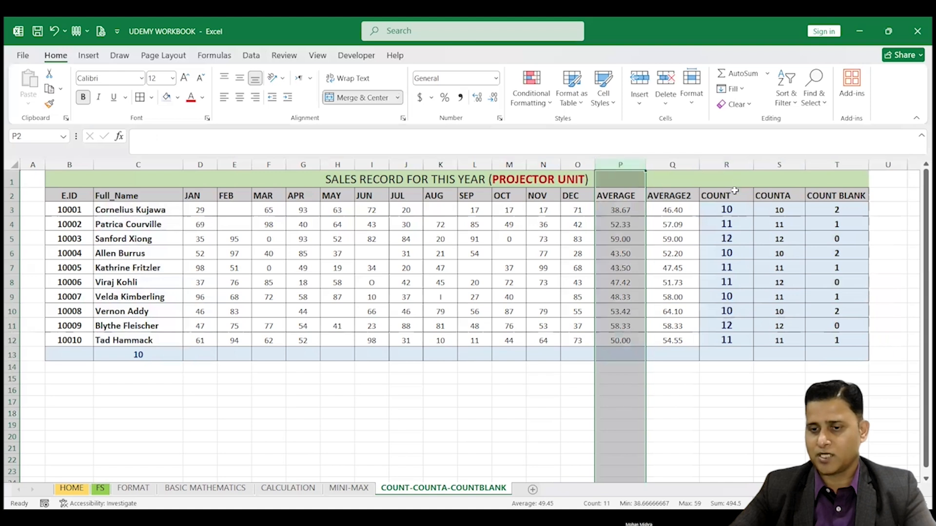
left_click(792, 237)
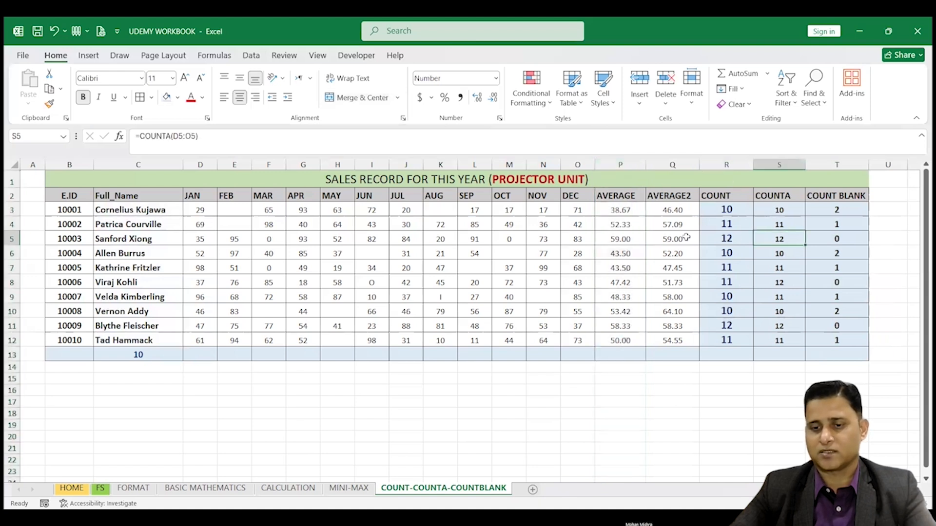
left_click(669, 213)
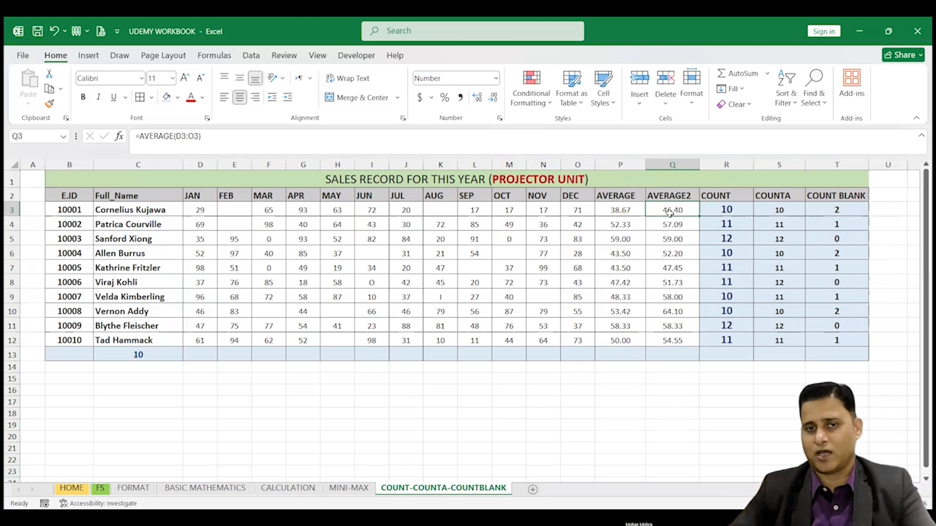
left_click(629, 210)
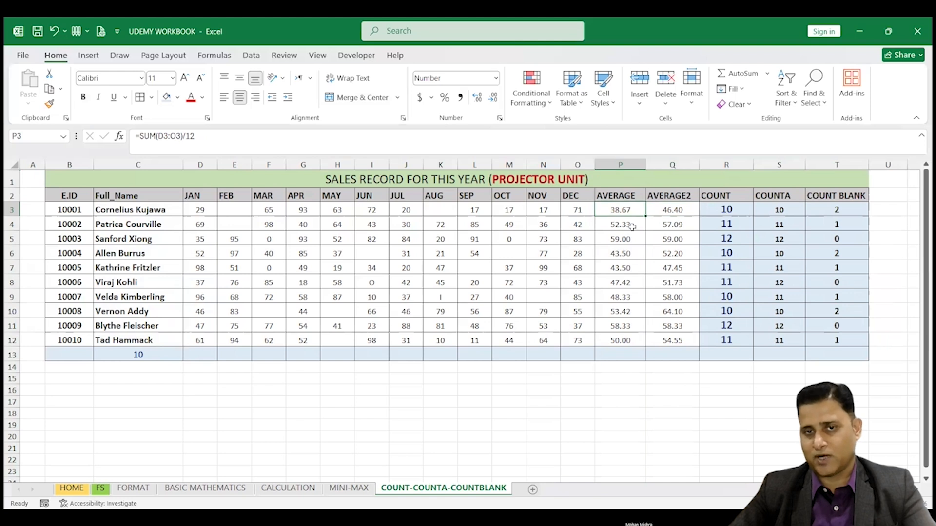